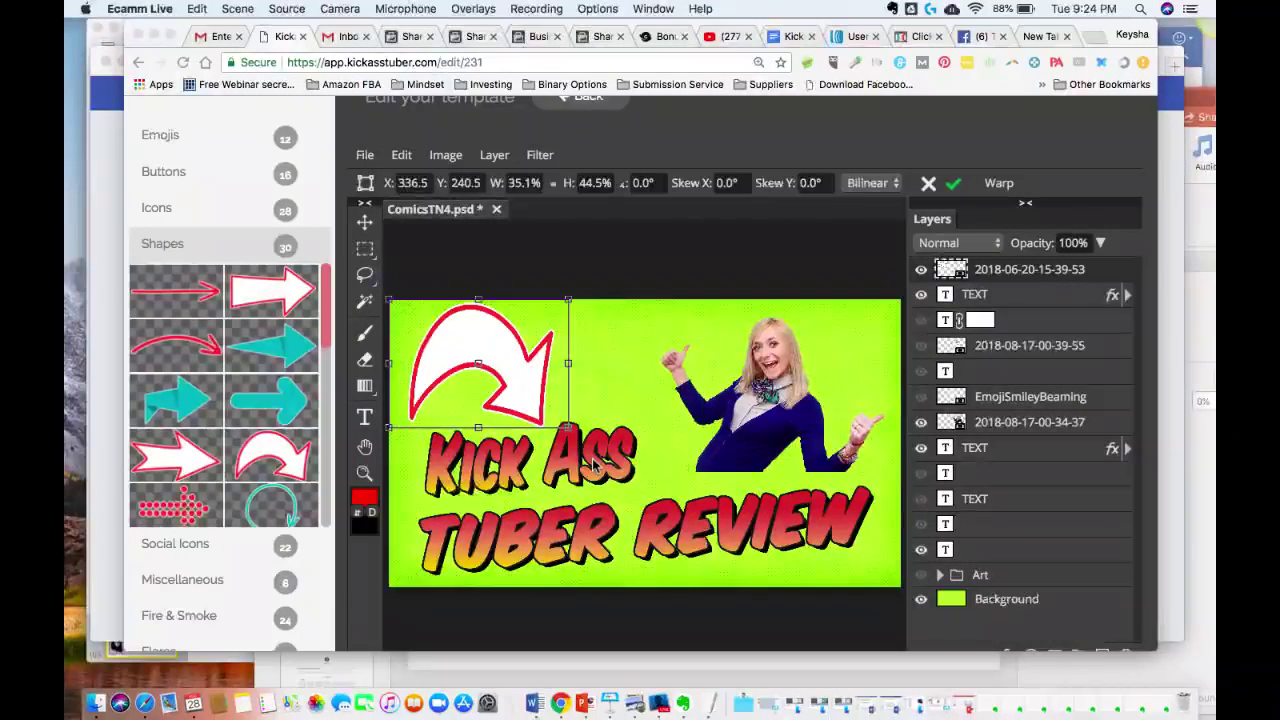
- Shrink the white curved arrow to about 32.9% width and 34.5% height above the KICK ASS text
click(359, 571)
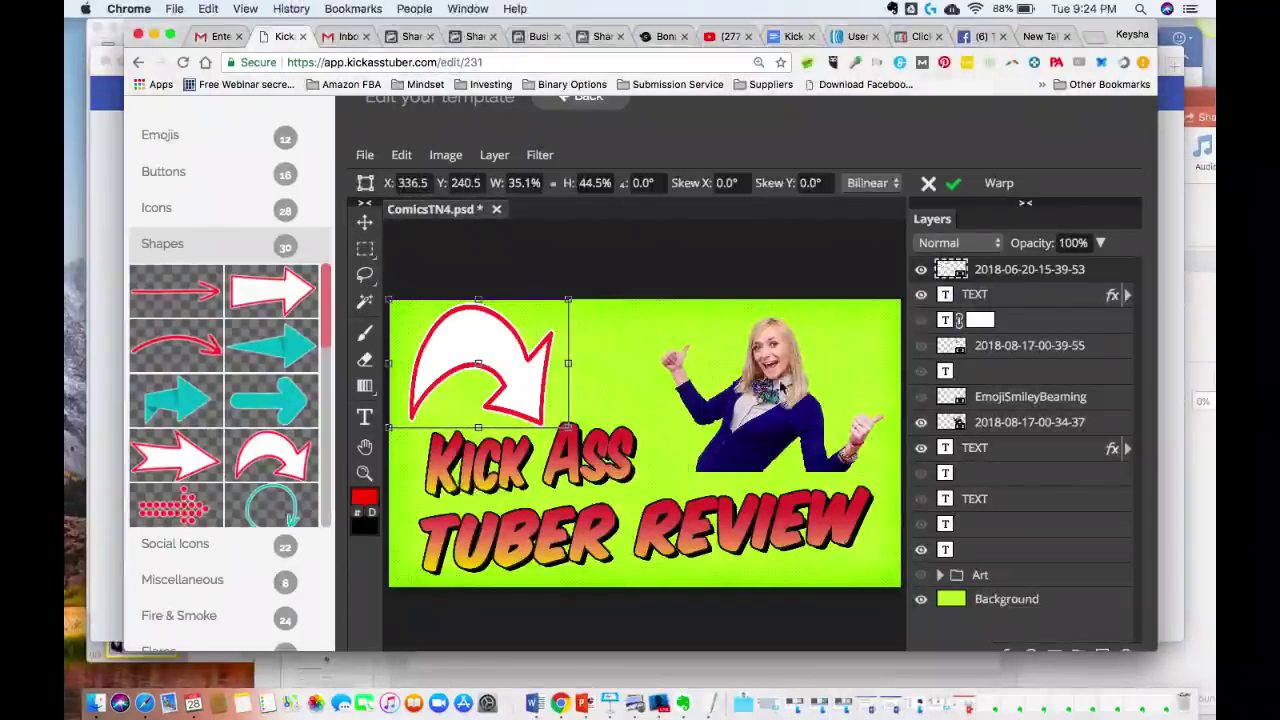
mouse_move(778, 390)
mouse_down()
mouse_move(753, 383)
mouse_move(795, 383)
mouse_move(780, 389)
mouse_up()
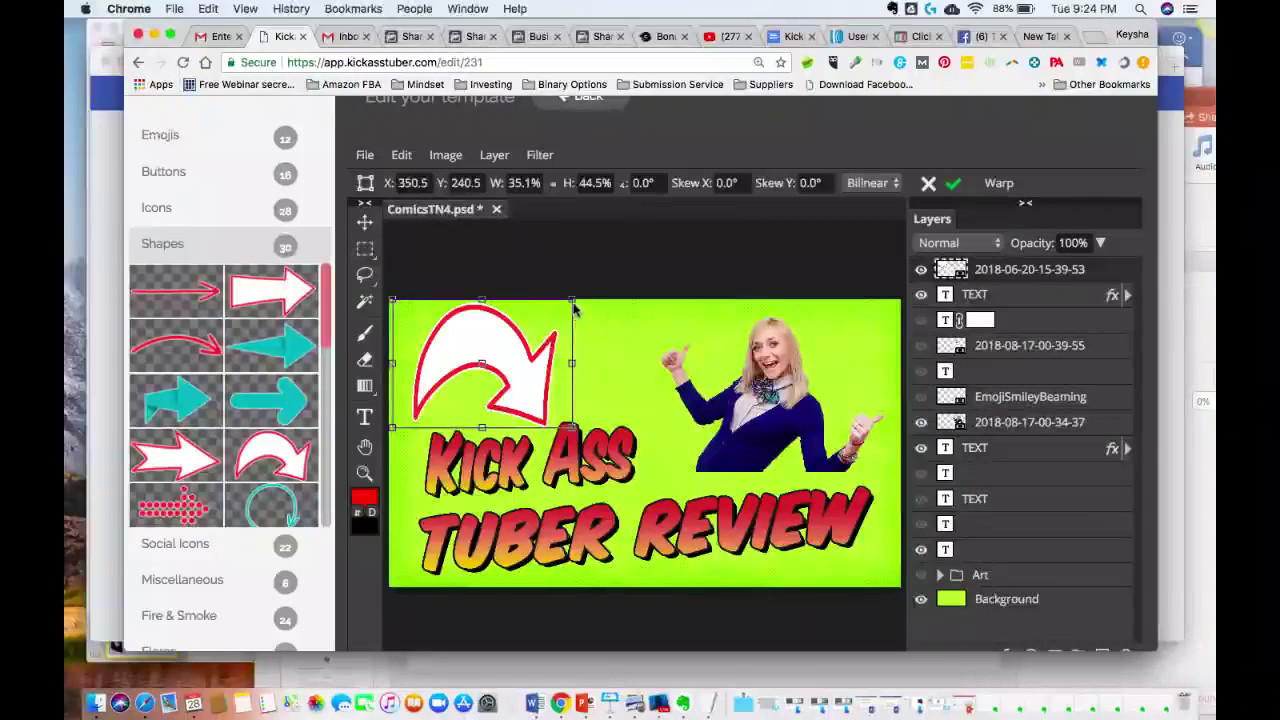
drag(572, 300, 561, 328)
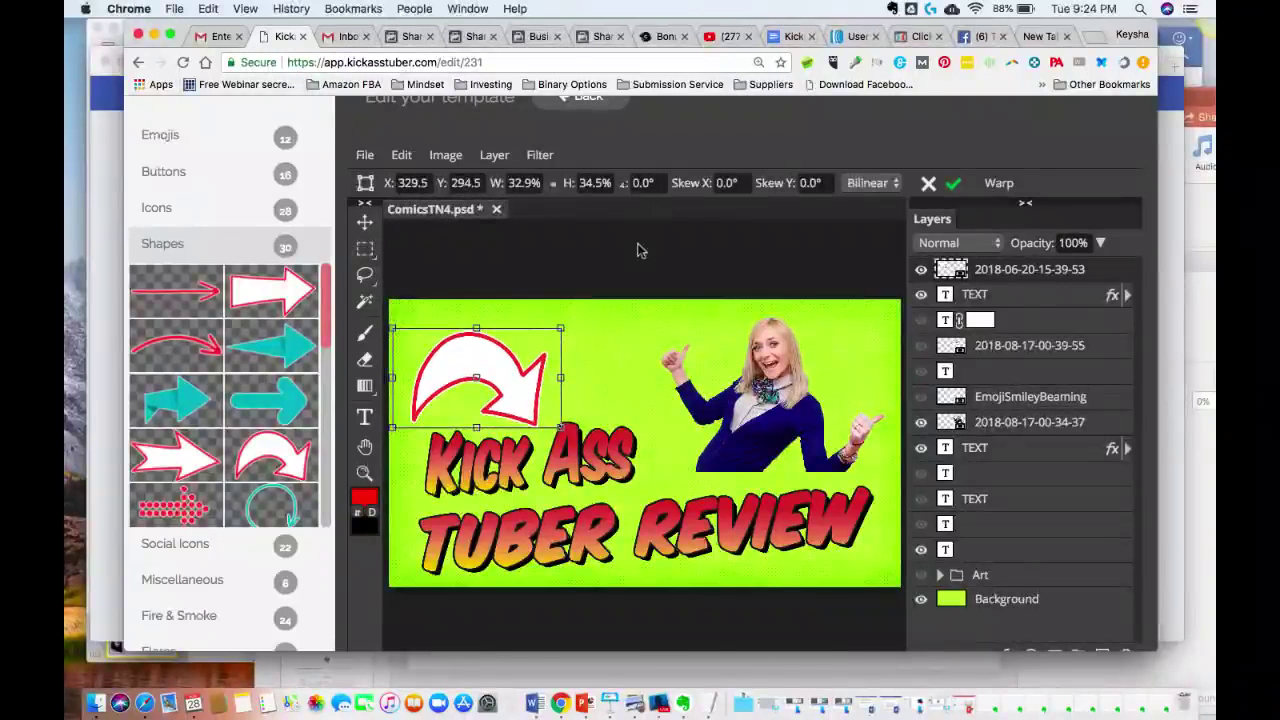
- Shift the TUBER REVIEW text slightly right and down on the canvas
click(975, 450)
mouse_move(615, 530)
mouse_down()
mouse_move(635, 537)
mouse_move(628, 528)
mouse_up()
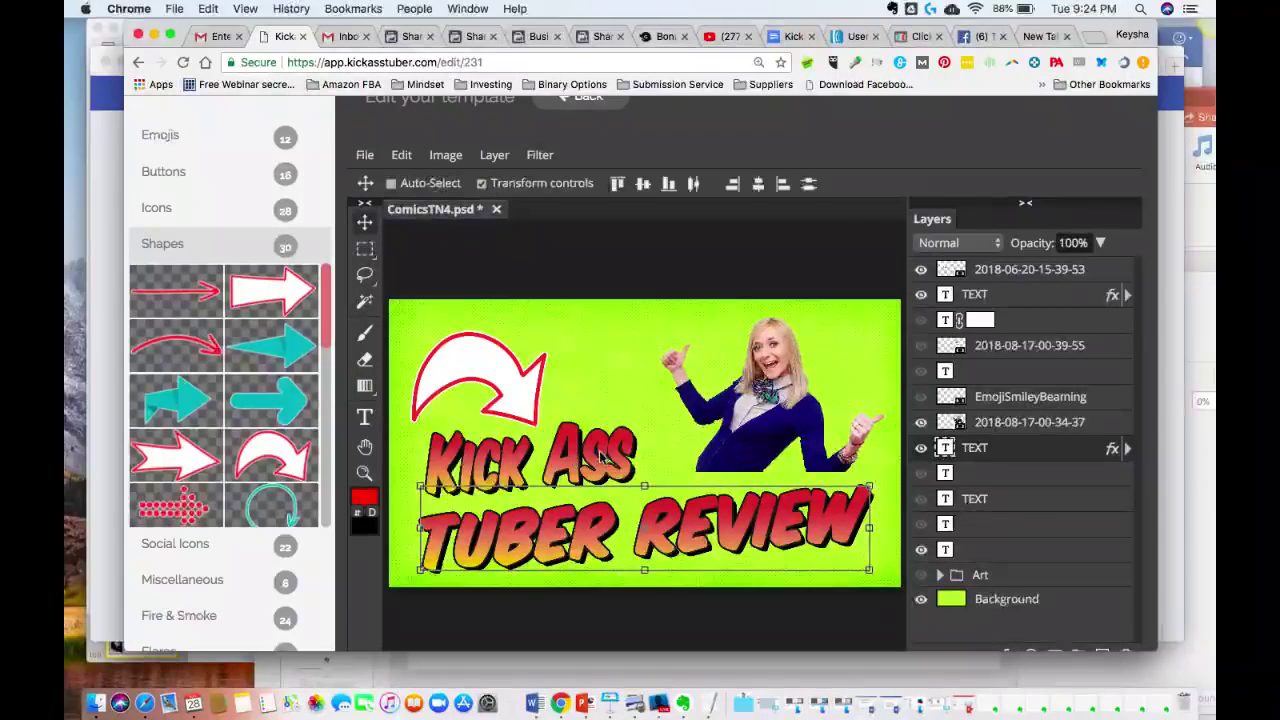
mouse_move(742, 405)
mouse_down()
mouse_move(730, 398)
mouse_move(764, 418)
mouse_up()
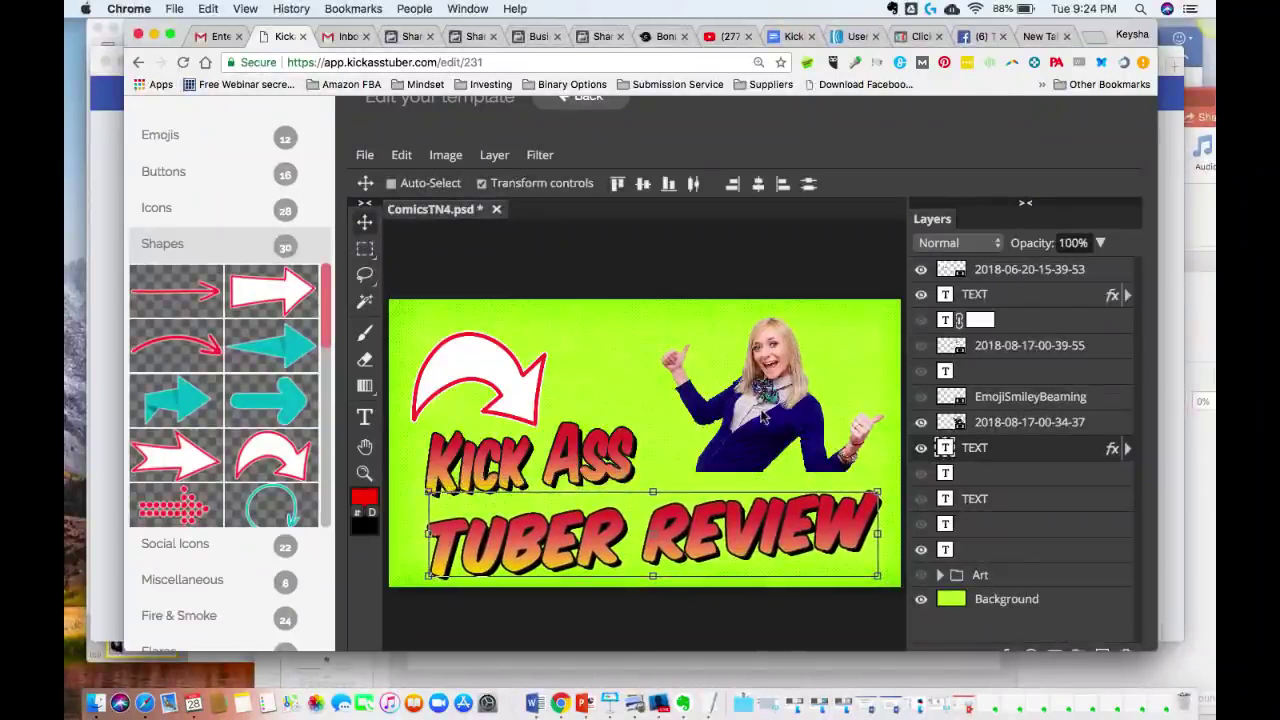
- Move the cut-out photo of the woman left and slightly down, beside the KICK ASS text
click(985, 398)
click(990, 423)
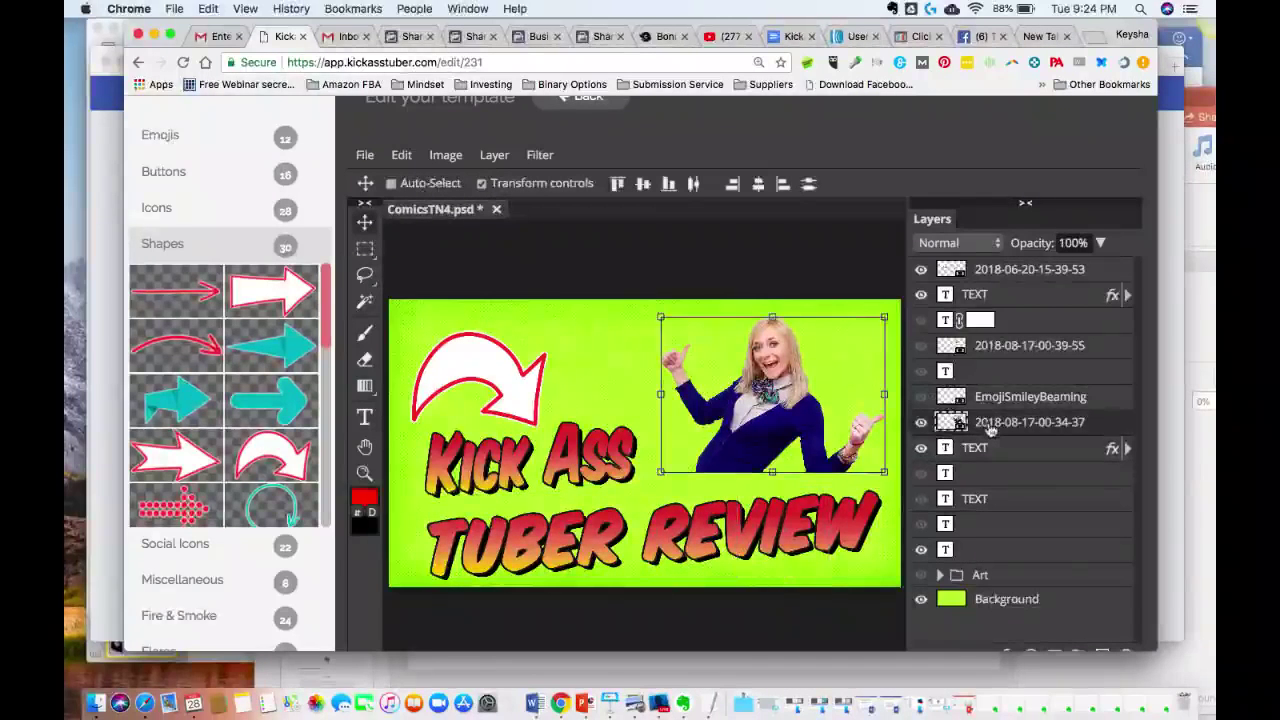
drag(793, 412, 734, 422)
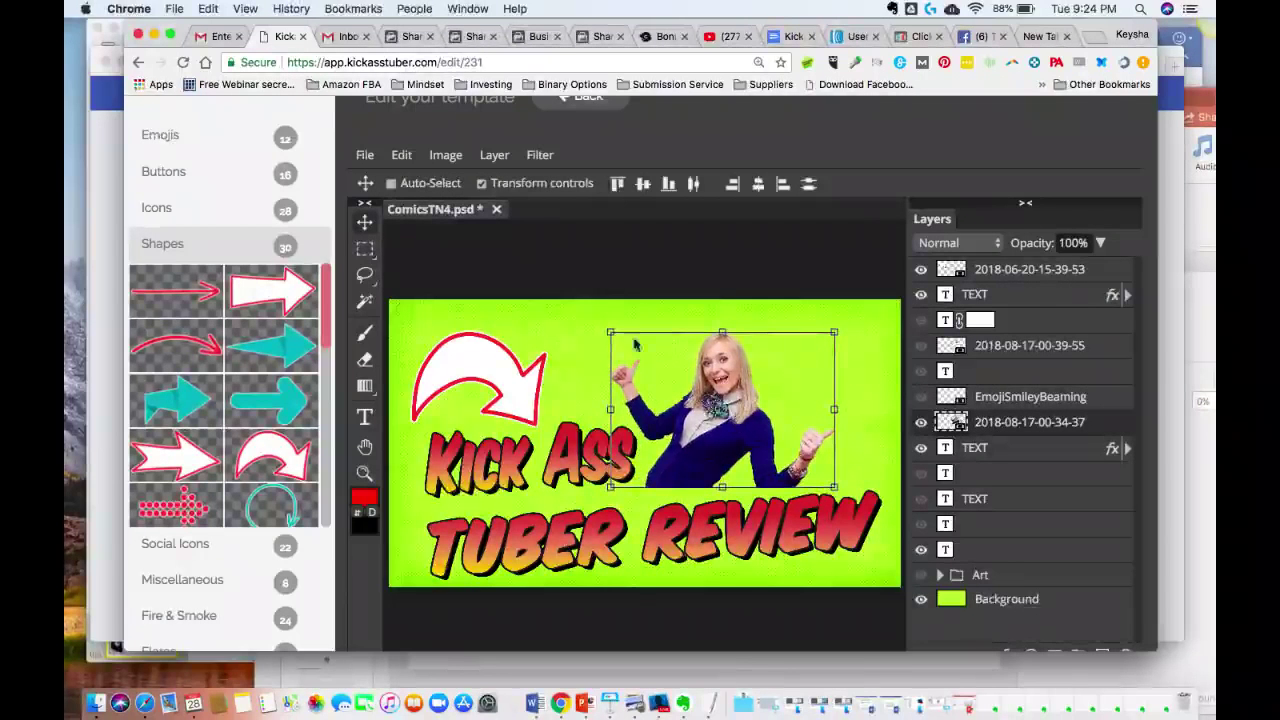
- Import the first red YOUR TEXT button graphic and place it over the woman's head
click(163, 172)
mouse_move(174, 260)
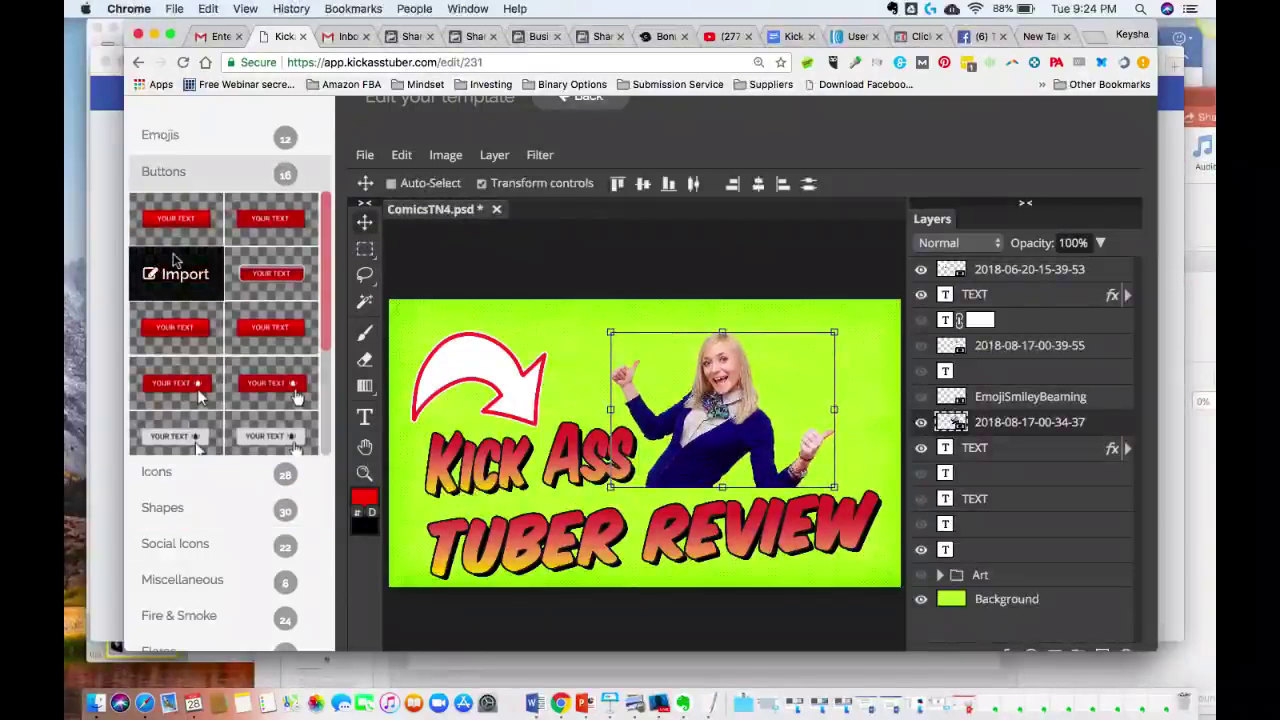
scroll(174, 260, up, 2)
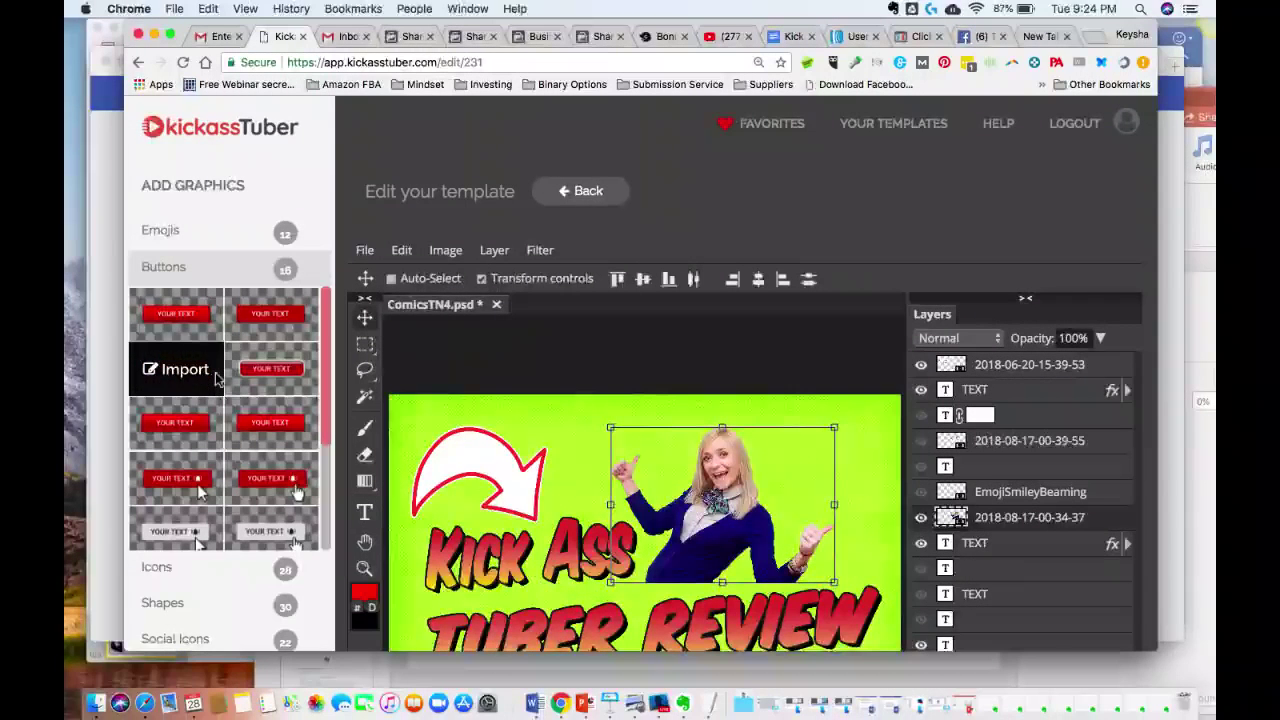
click(186, 318)
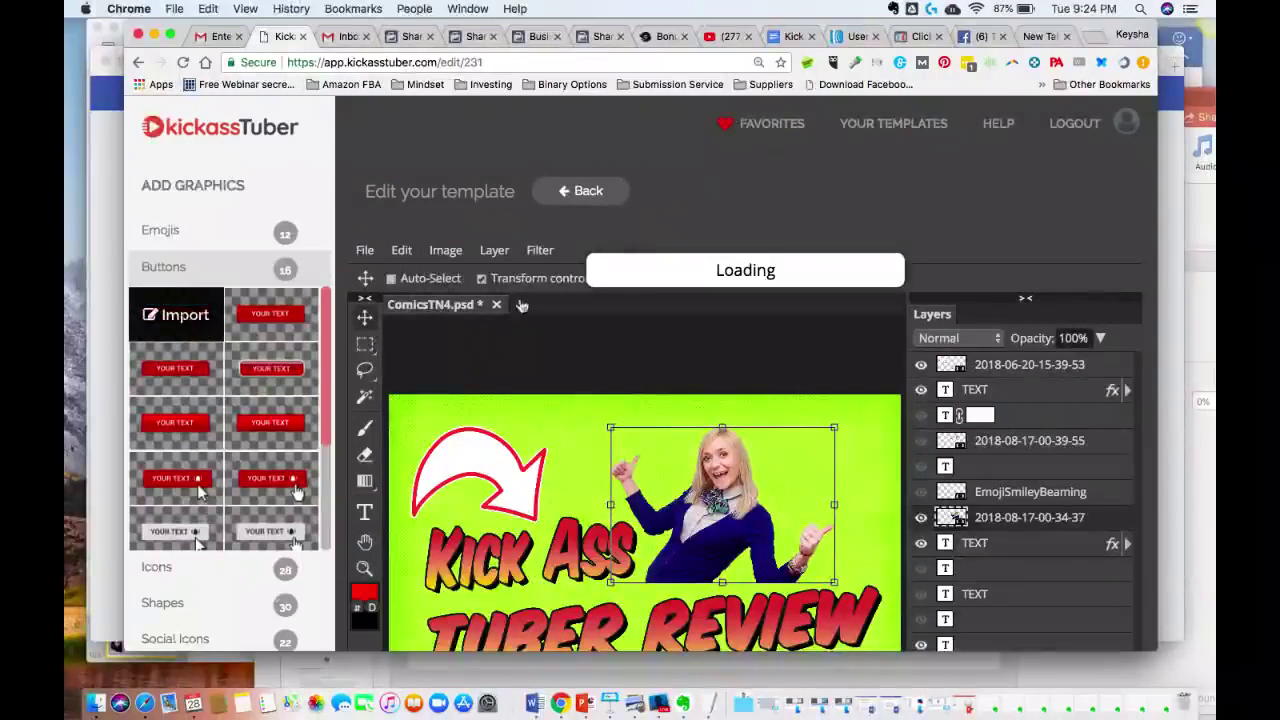
drag(607, 487, 735, 458)
key(Return)
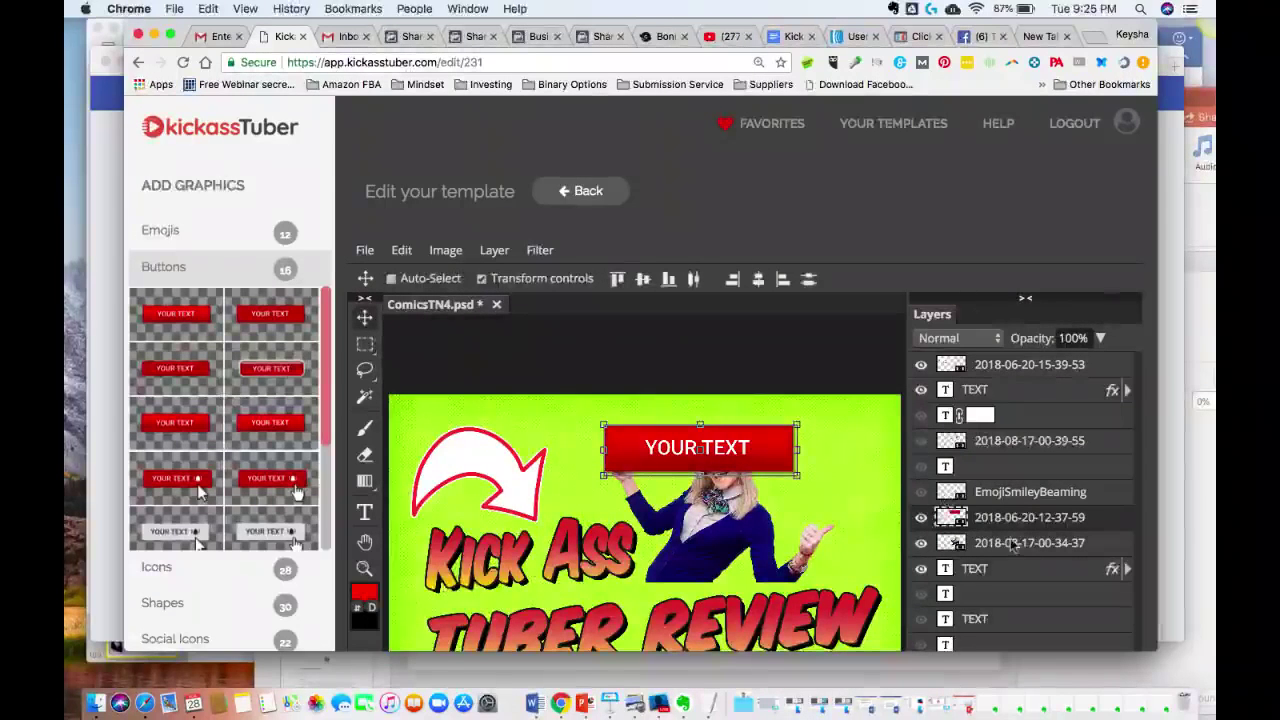
- Scale the red button to about 69.5% width and 45.7% height and move it to the canvas's upper-right corner
double_click(1012, 516)
click(712, 450)
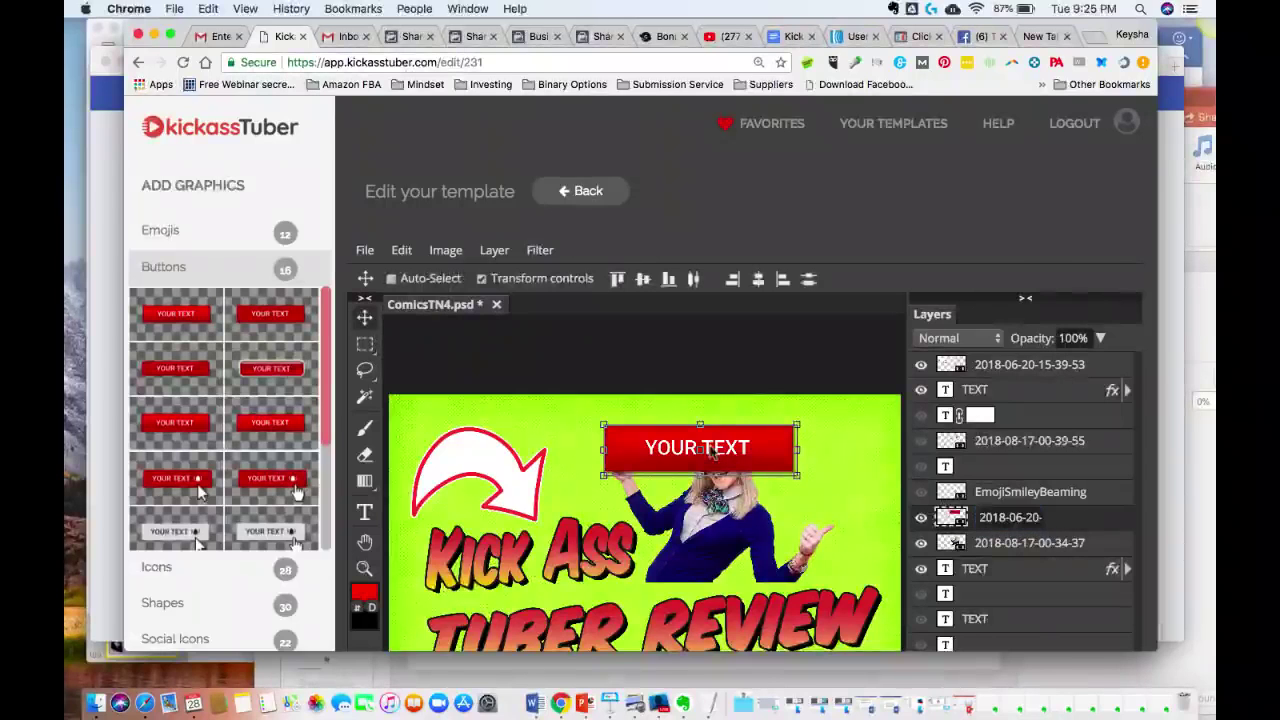
drag(752, 451, 790, 472)
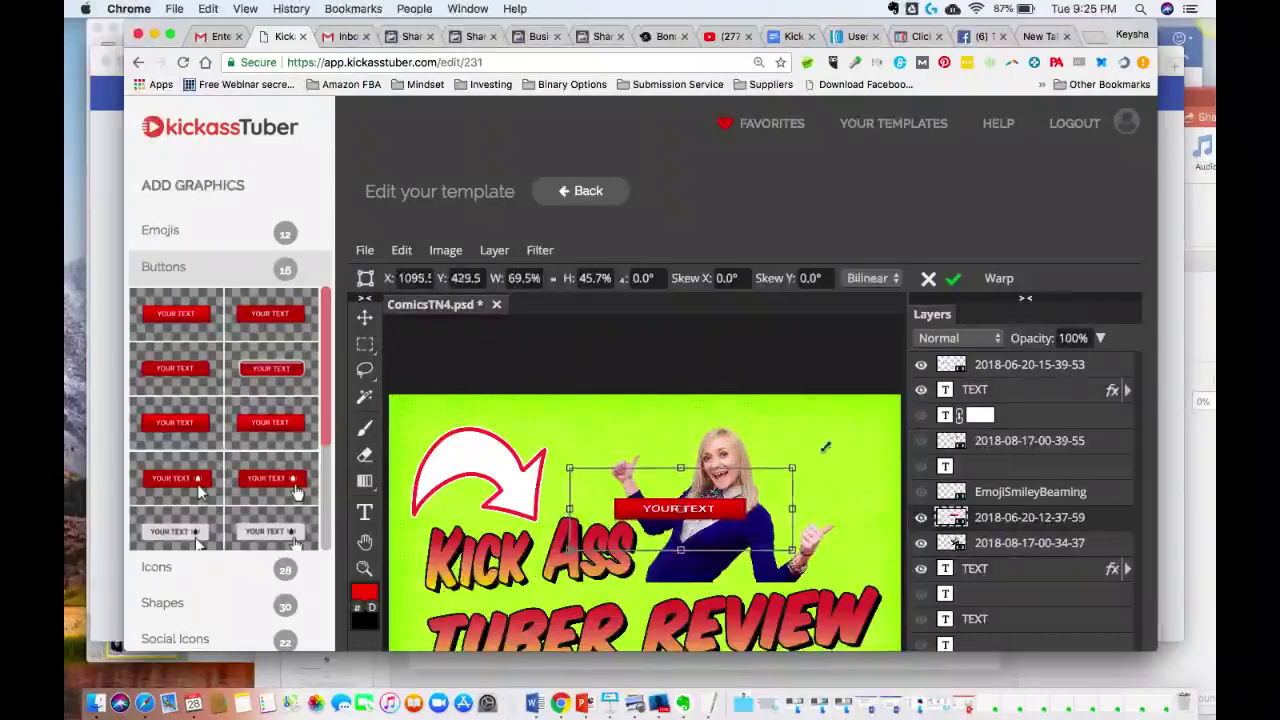
drag(728, 518, 877, 424)
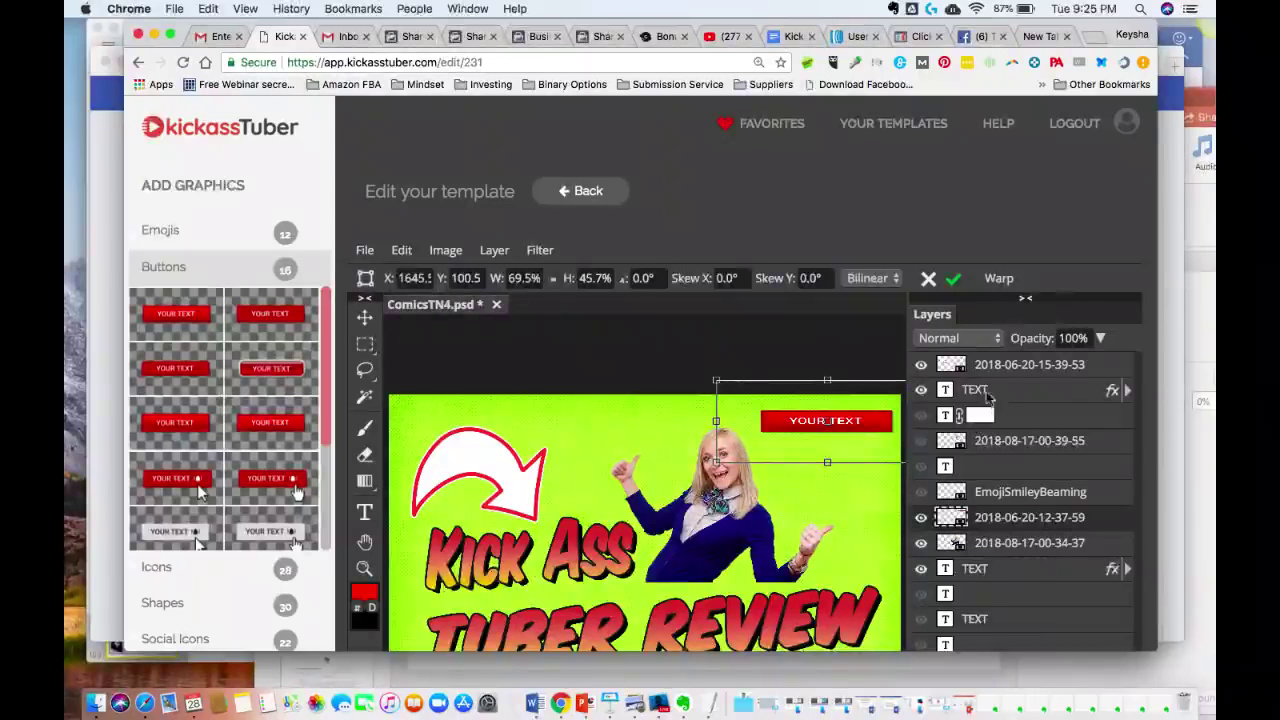
- Reposition the red button directly above the woman's head and apply the transform
scroll(970, 500, down, 3)
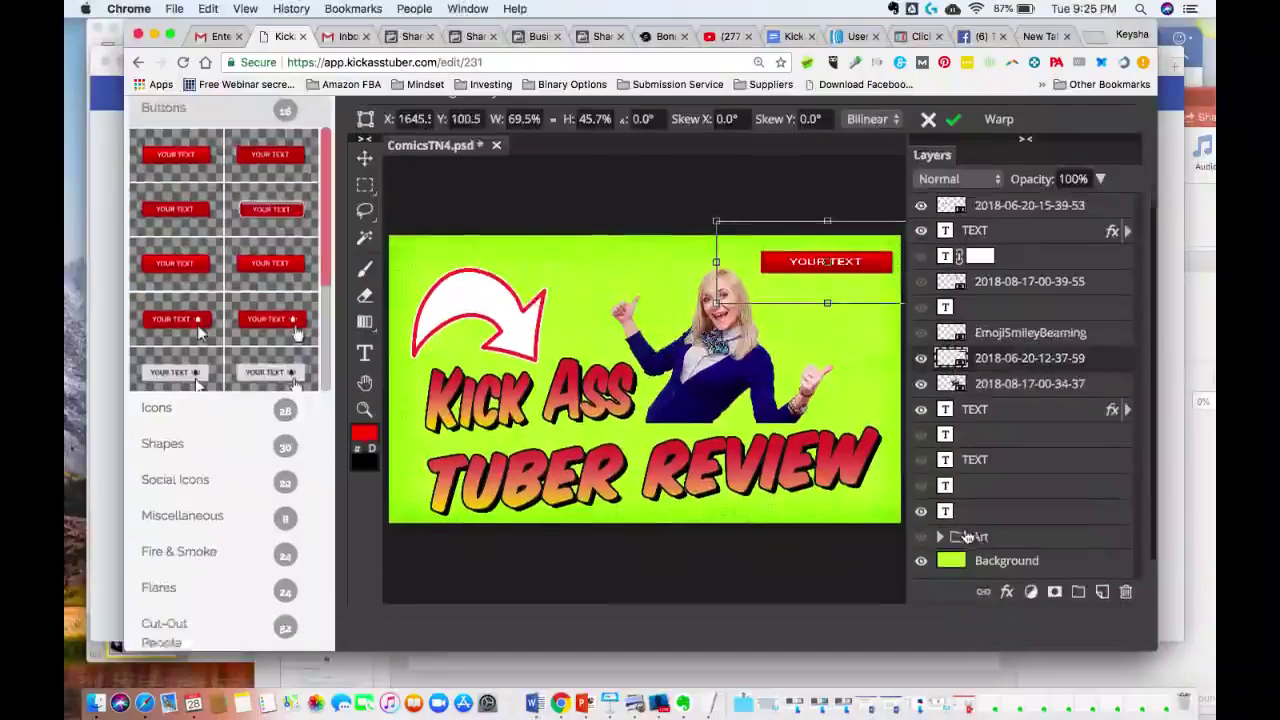
scroll(967, 537, up, 2)
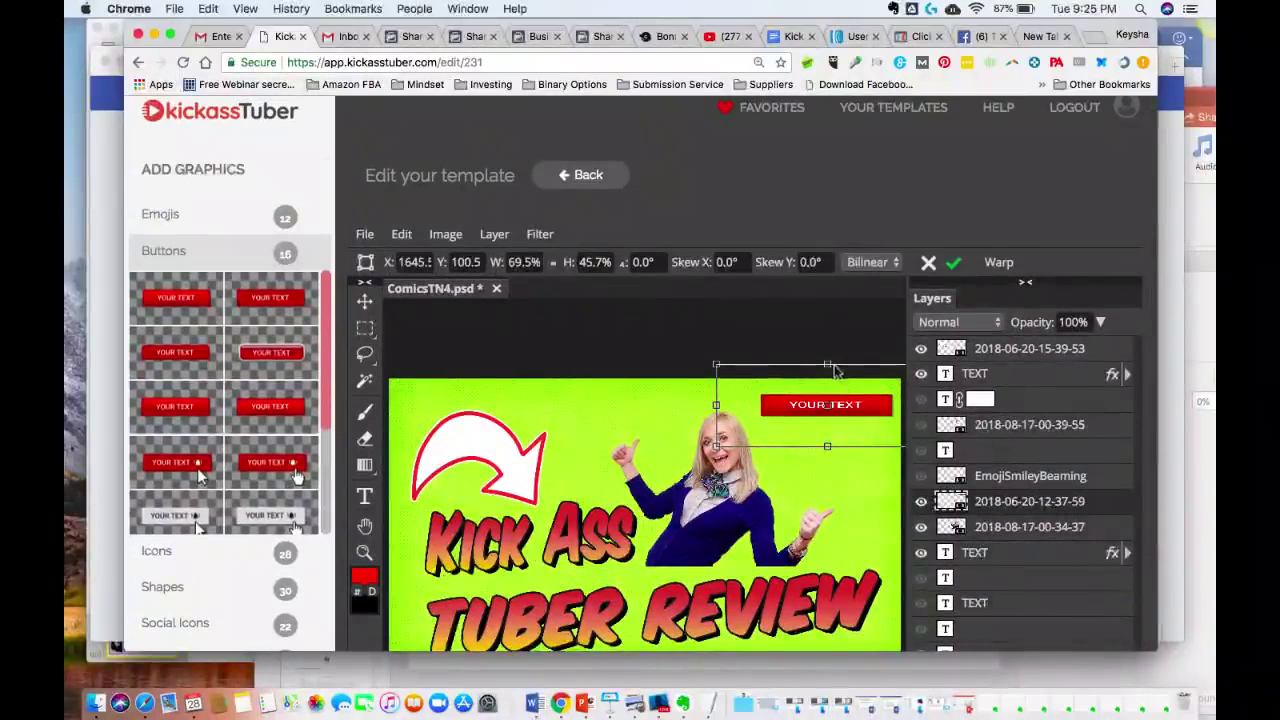
drag(828, 364, 779, 418)
key(Return)
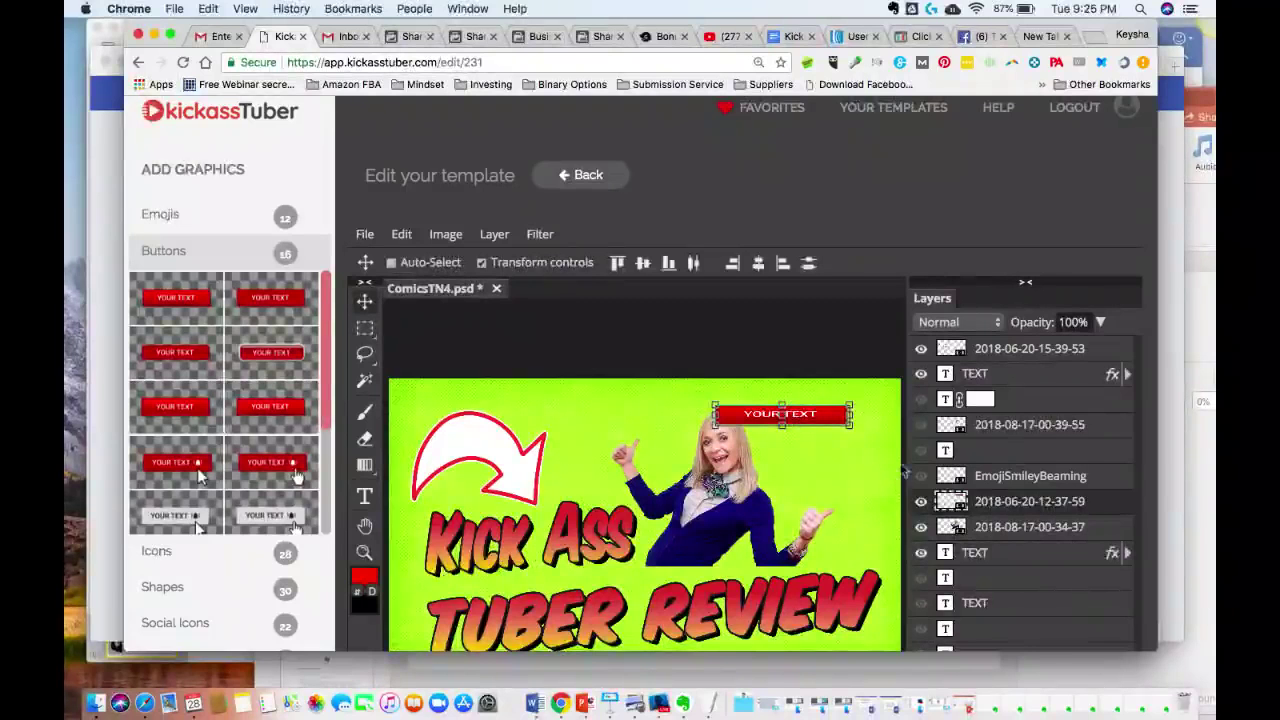
- Hide the red button's layer and delete it from the template
scroll(943, 462, down, 3)
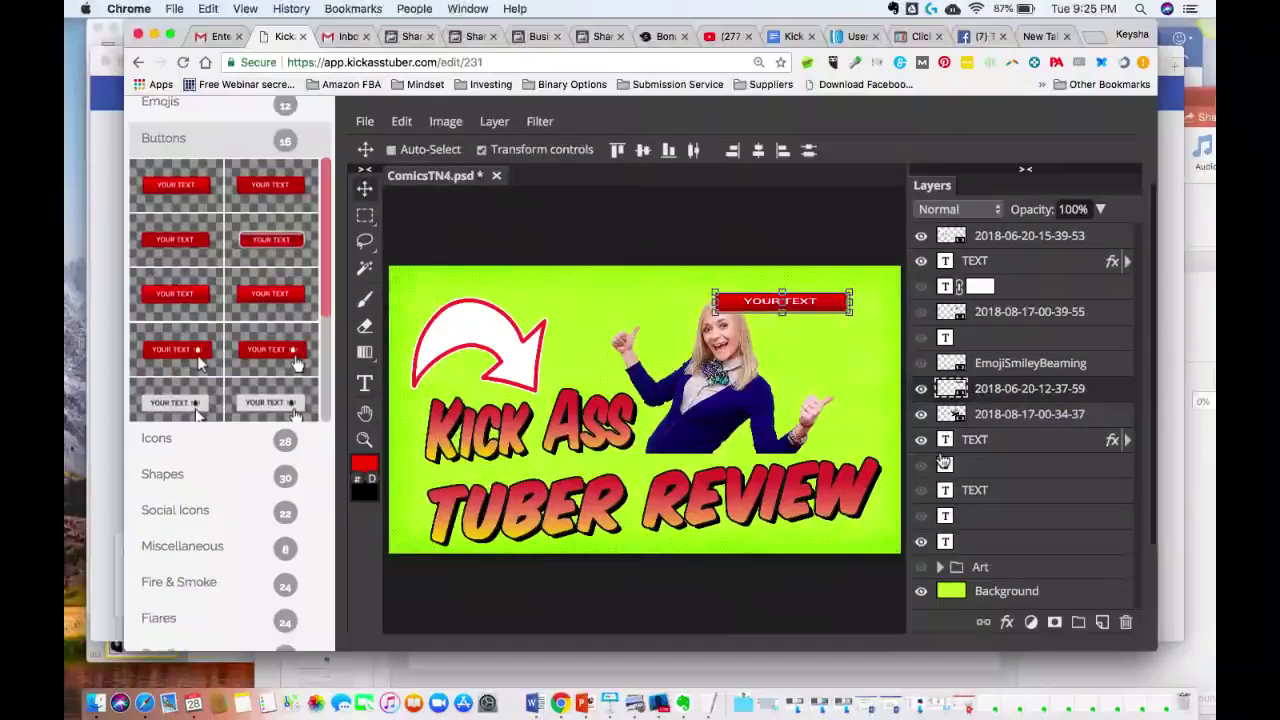
scroll(943, 462, down, 1)
scroll(980, 448, up, 1)
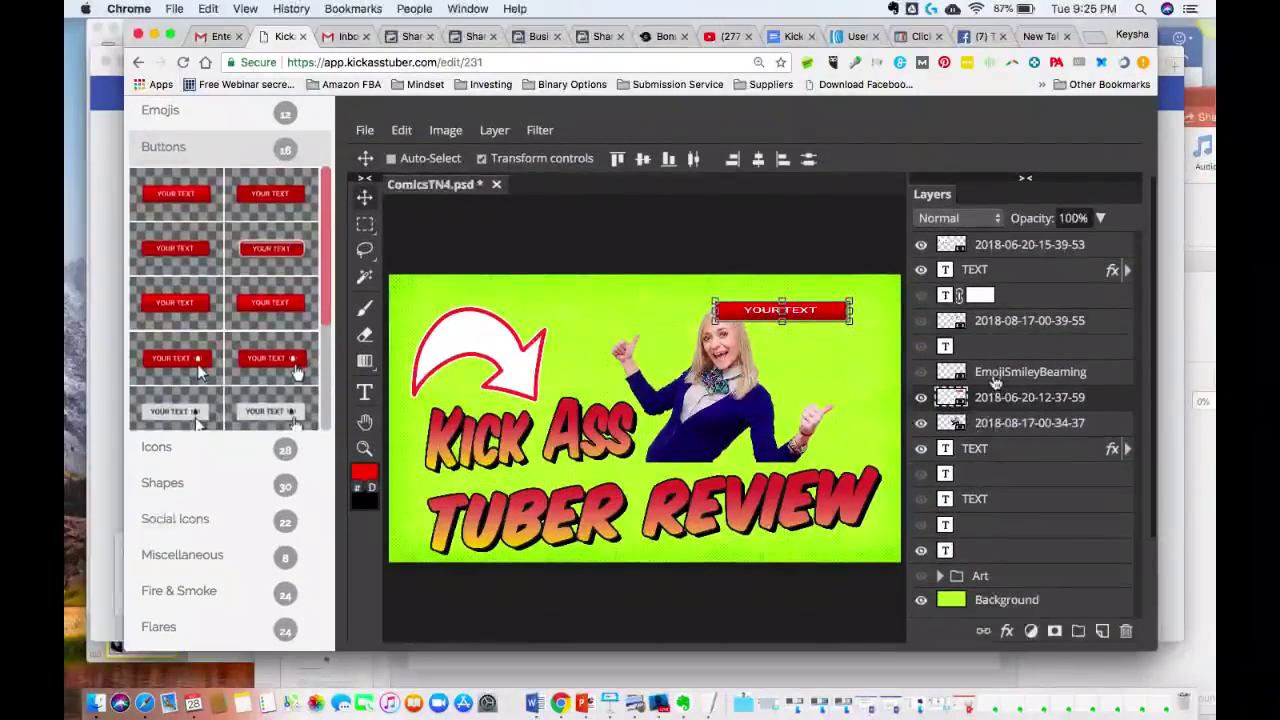
click(921, 398)
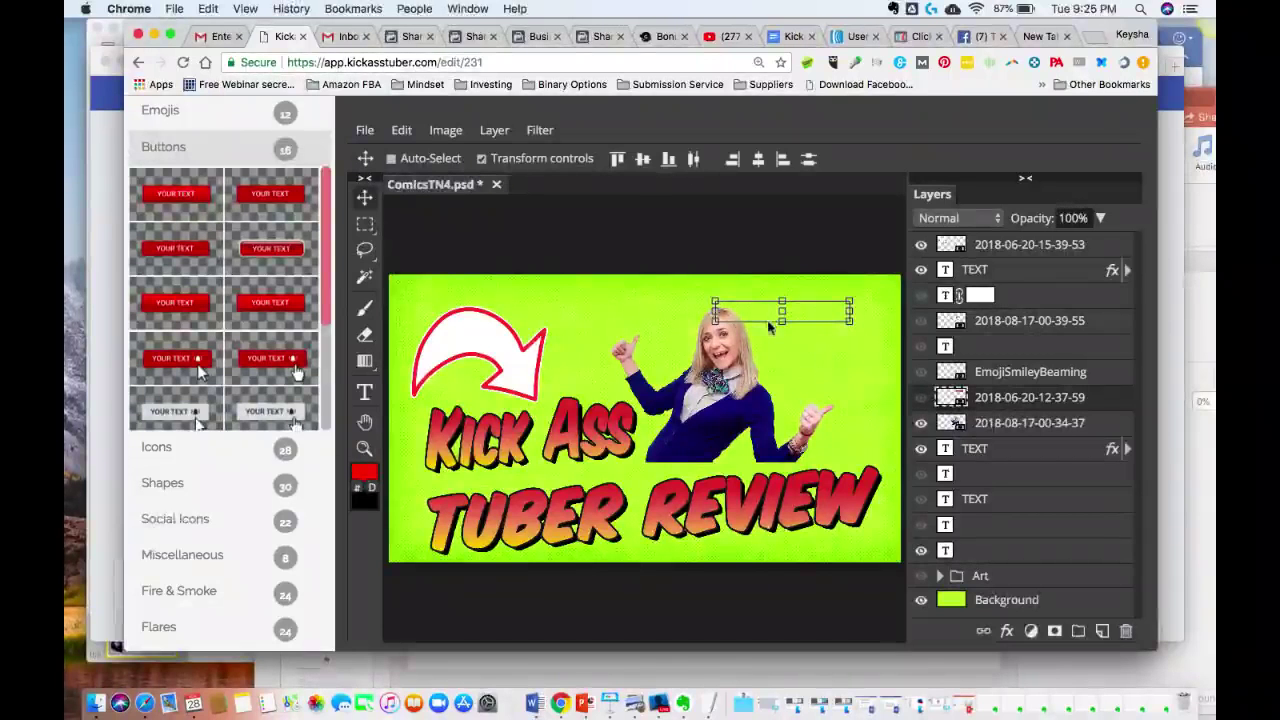
drag(772, 324, 808, 314)
key(Delete)
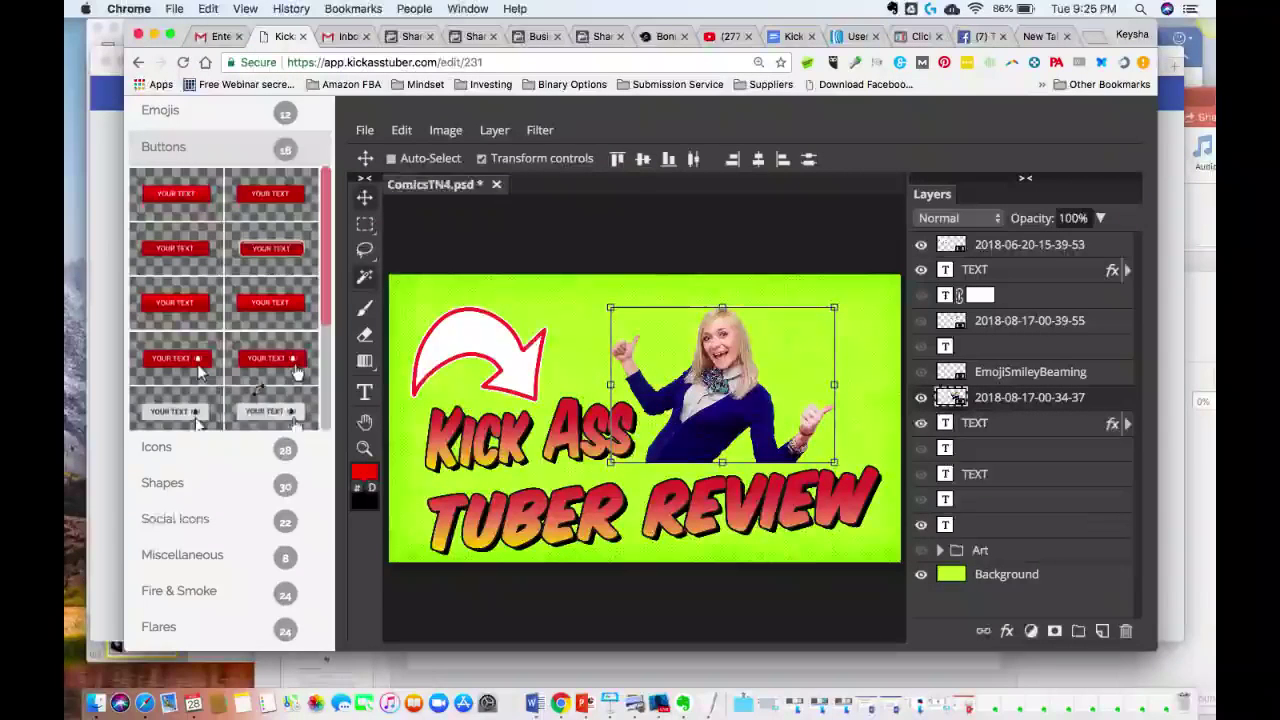
- Import the surprised open-eyed emoji from the emoji graphics into the template
scroll(285, 405, down, 3)
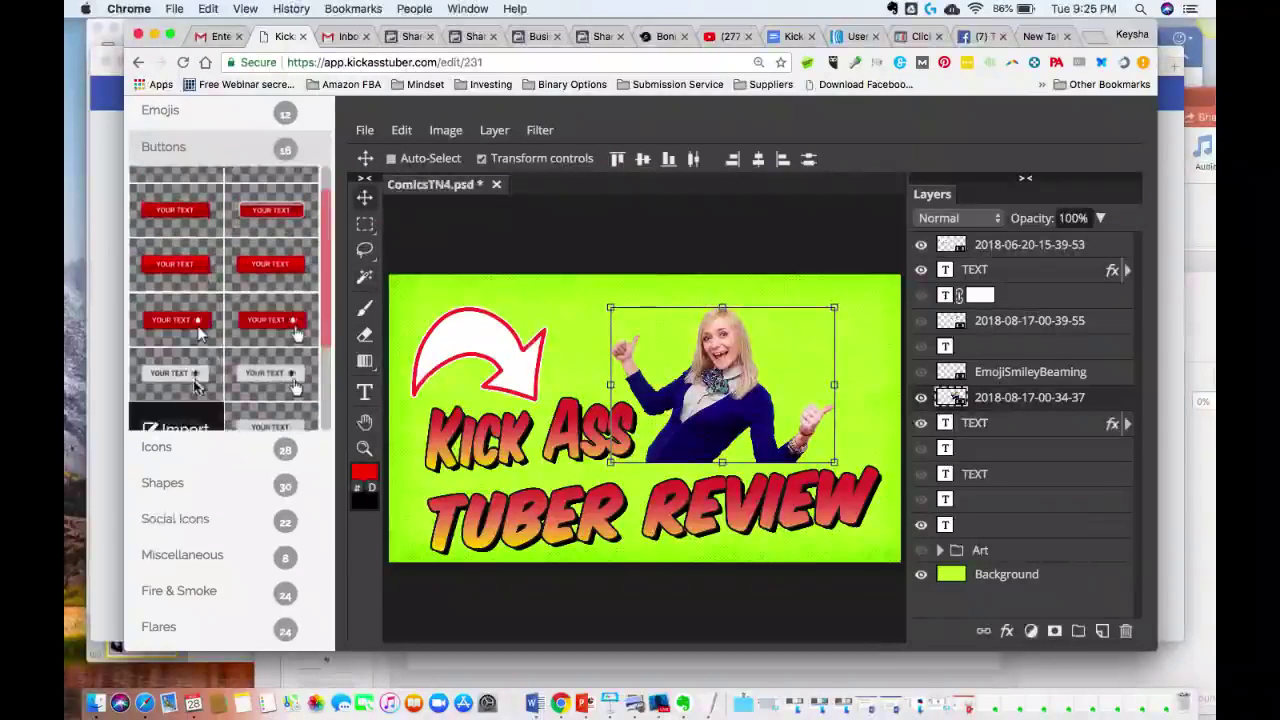
scroll(195, 455, up, 6)
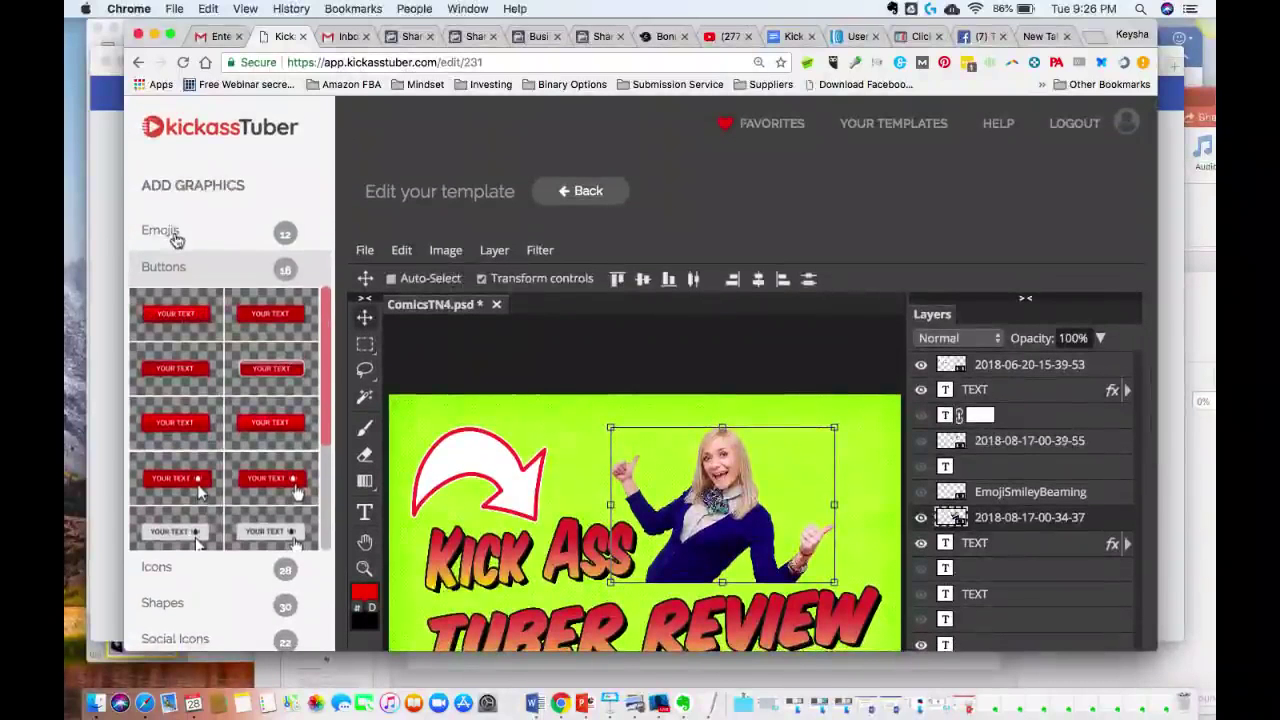
click(170, 232)
mouse_move(205, 373)
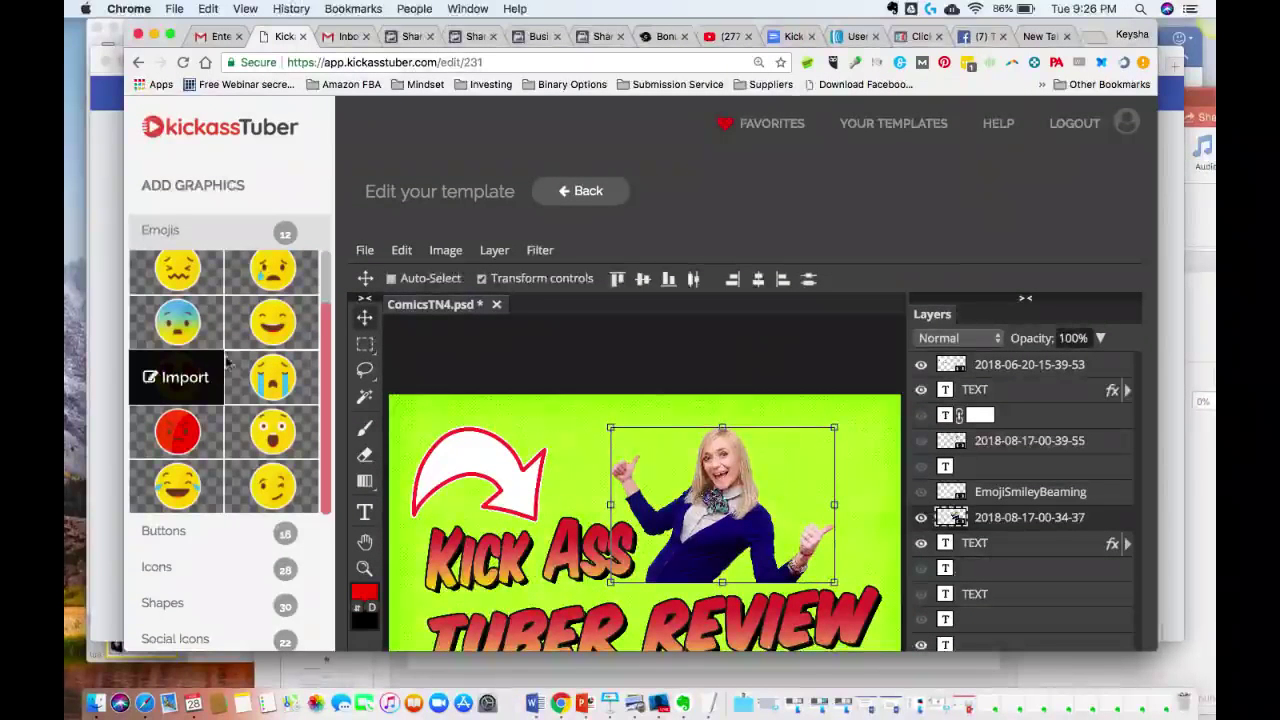
scroll(277, 316, down, 2)
click(279, 381)
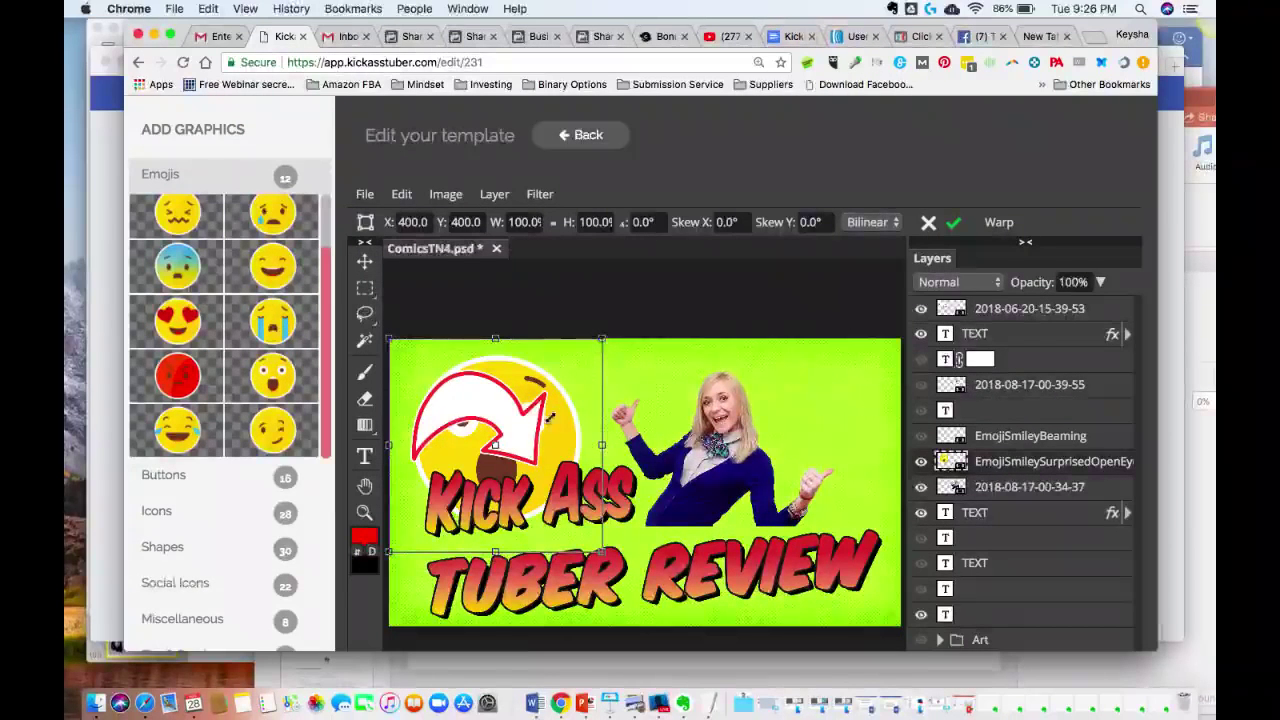
- Scale the surprised emoji to about 59.8% width and 41.4% height and place it right of the woman's head
drag(602, 342, 788, 390)
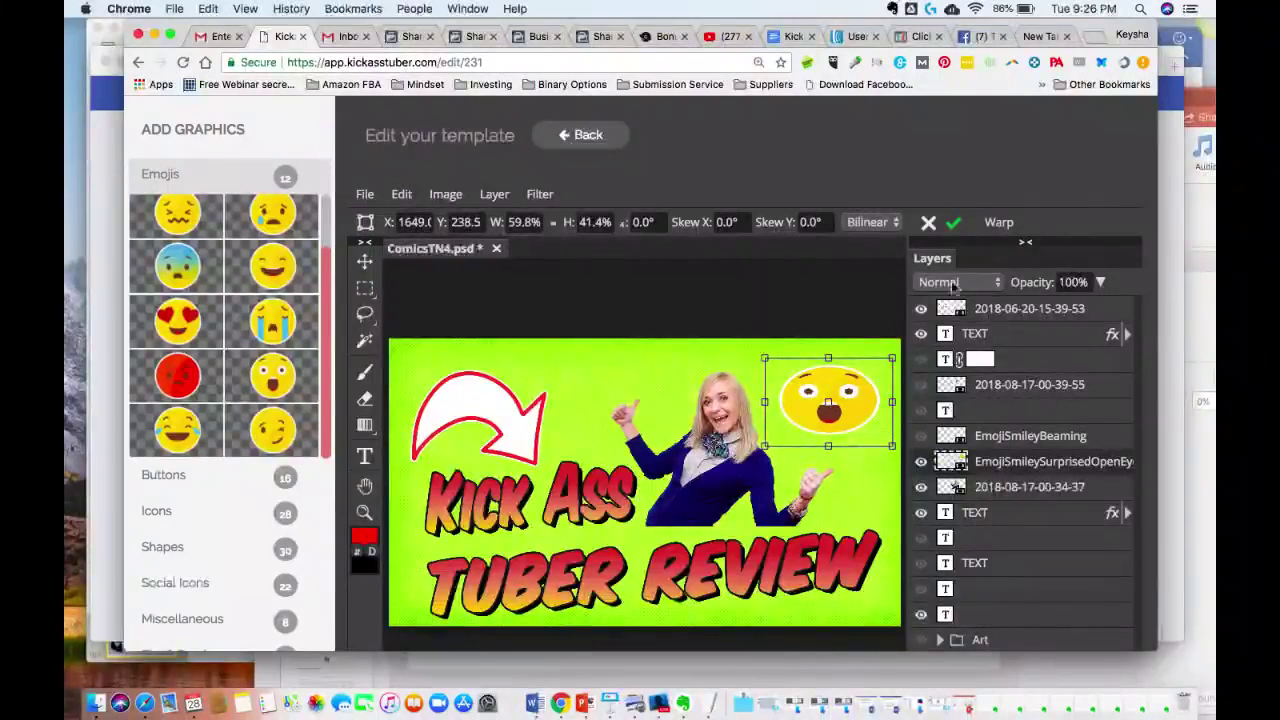
click(1003, 490)
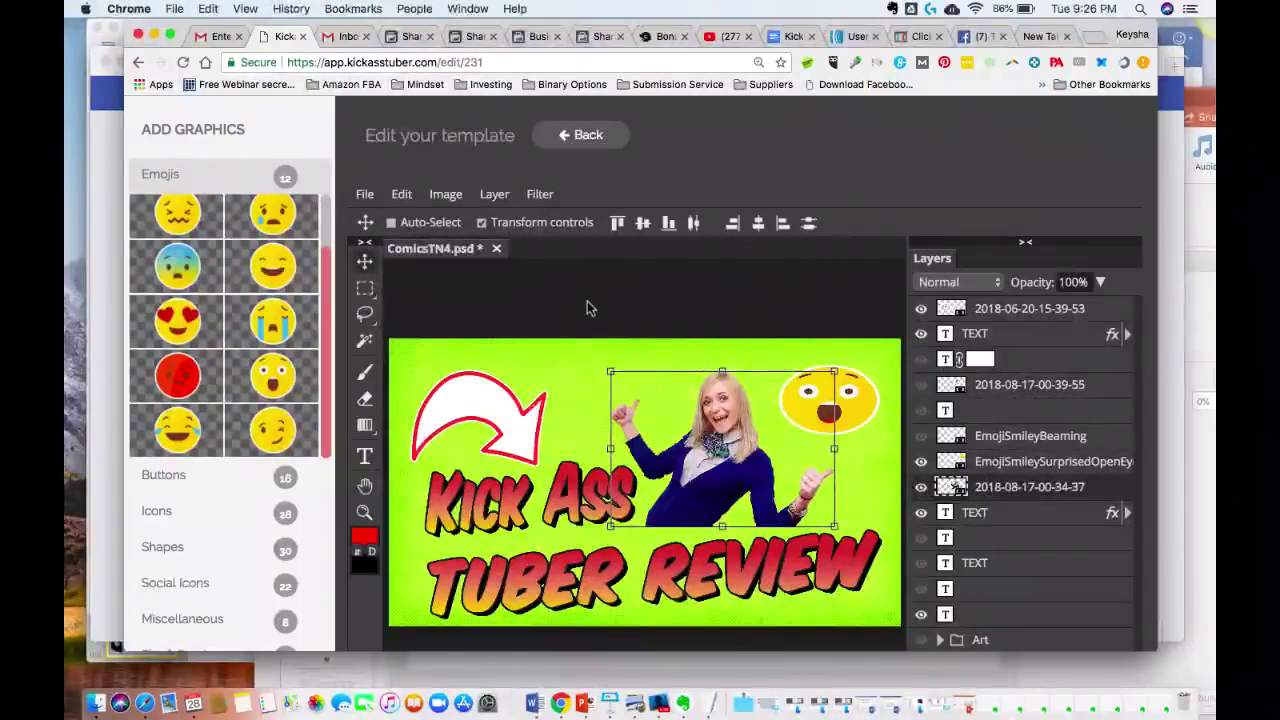
click(728, 364)
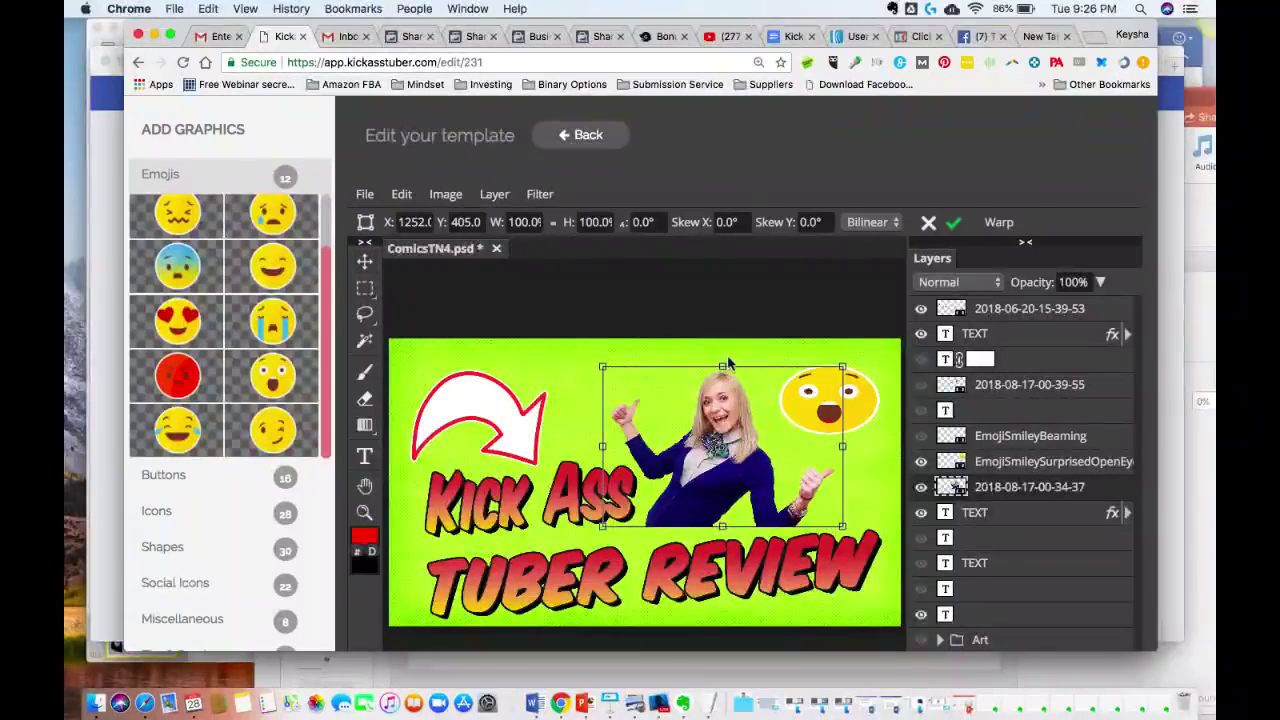
click(953, 223)
- Export the finished thumbnail as a 1920 × 1080 px JPG at 50% quality
click(365, 194)
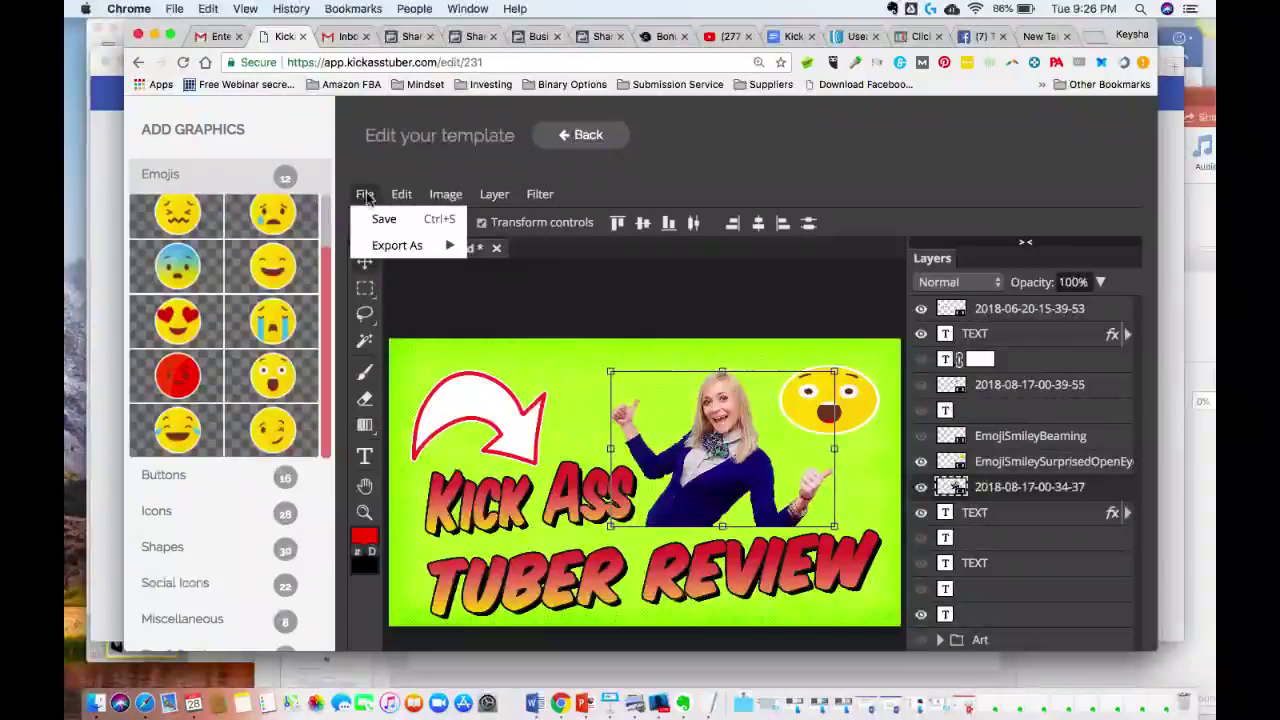
mouse_move(380, 248)
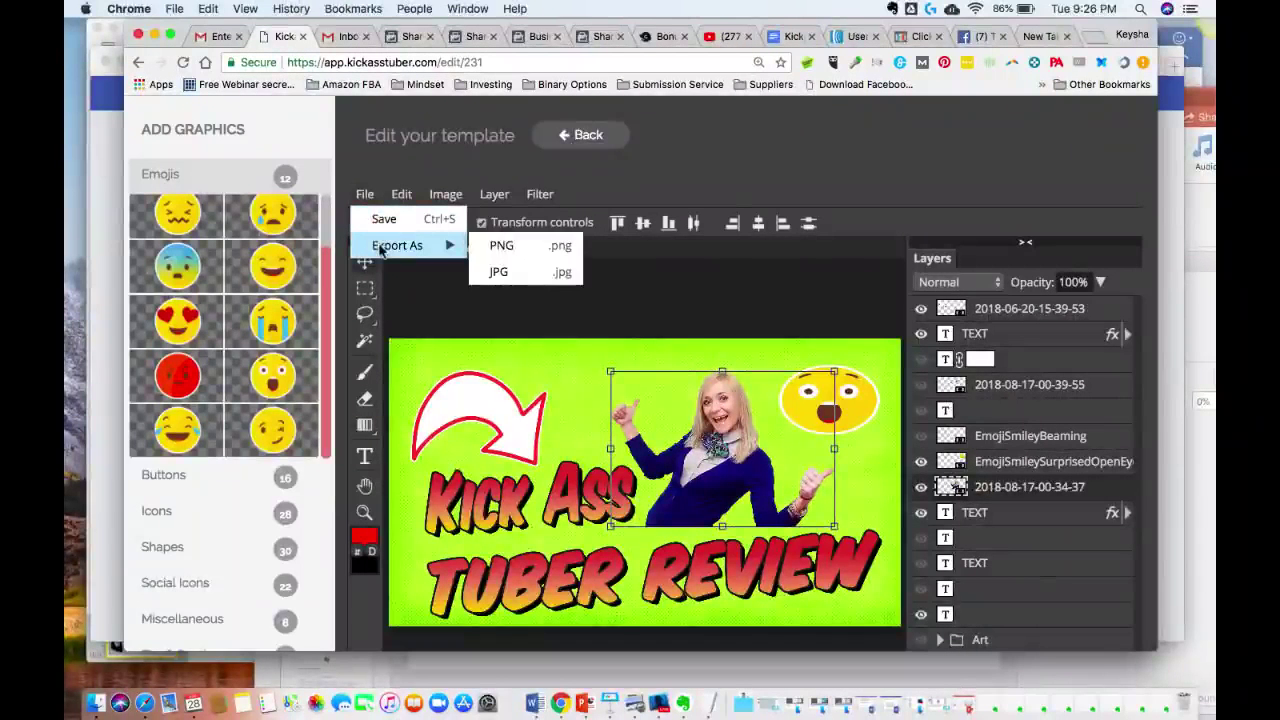
click(499, 273)
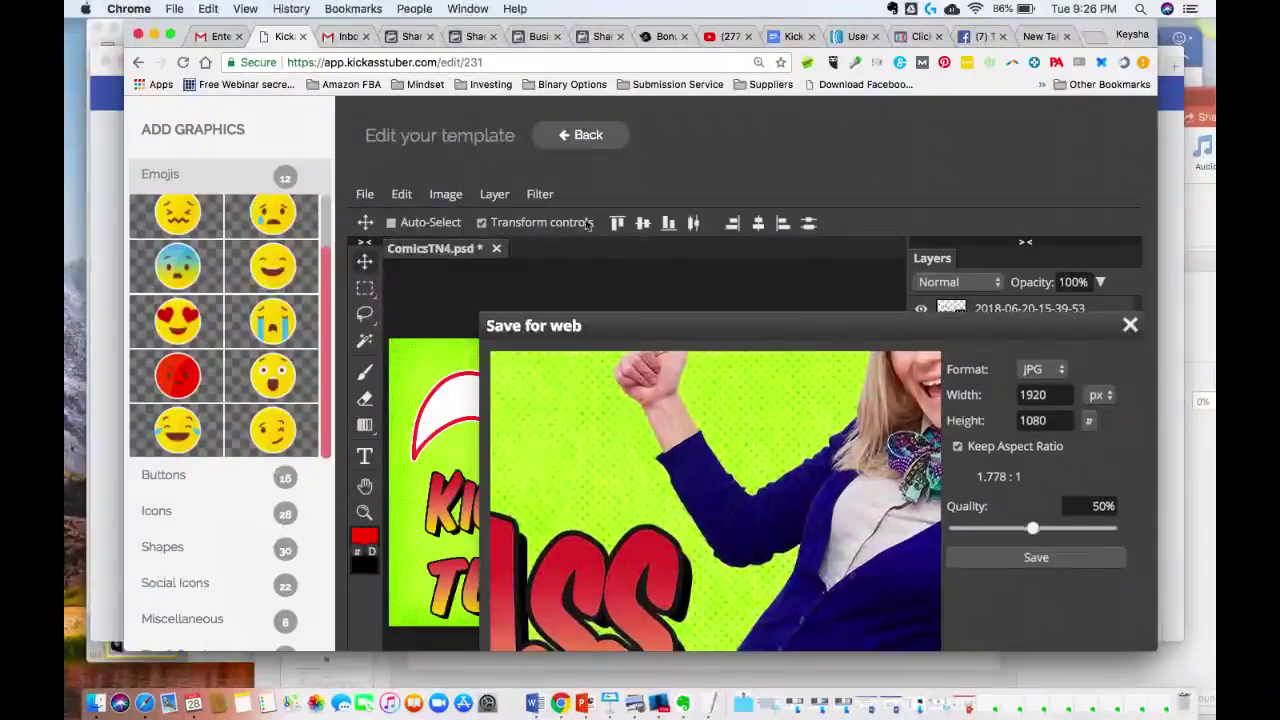
drag(660, 340, 522, 196)
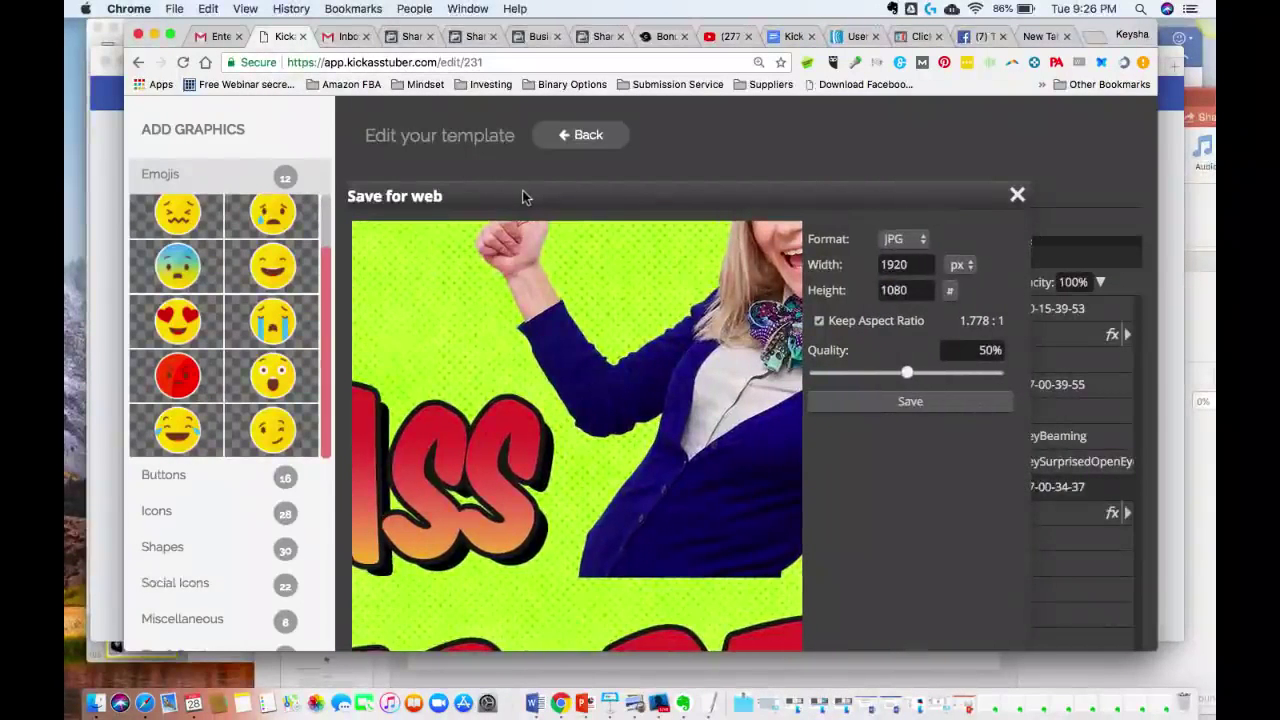
click(875, 404)
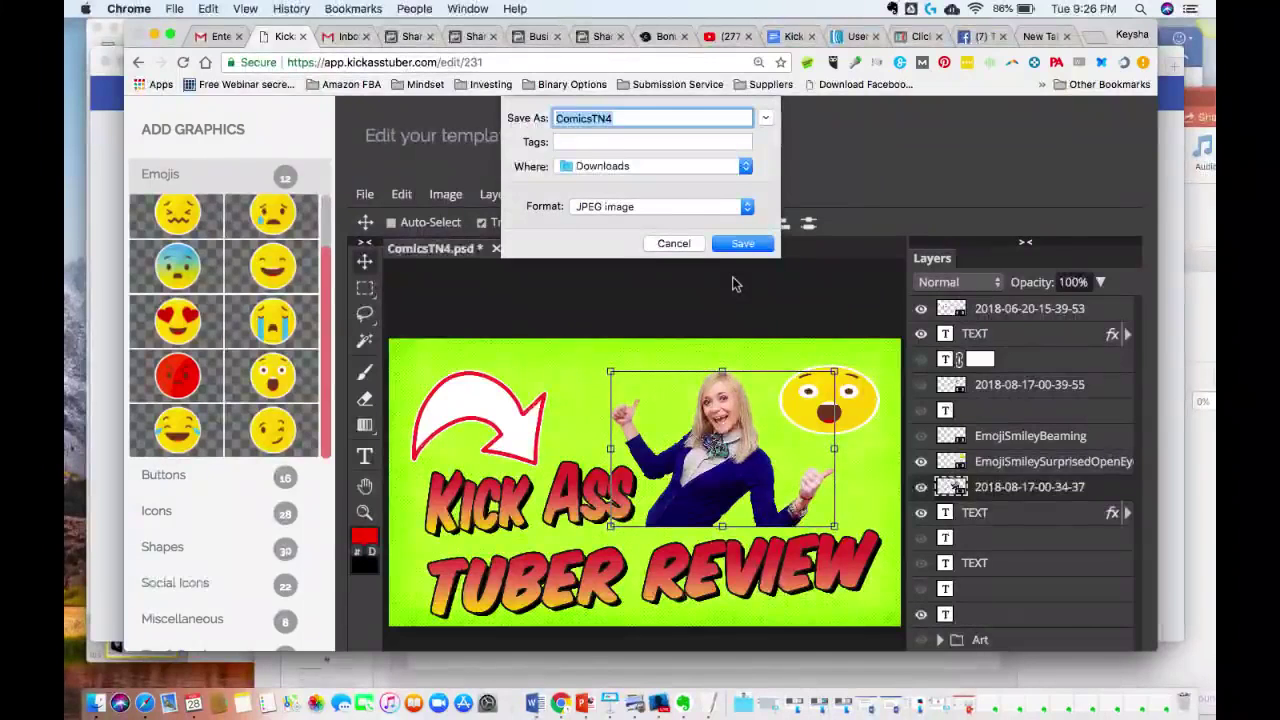
- Name the JPEG image kickasstuberdemothumbnail and save it in the Downloads folder
text(kickass)
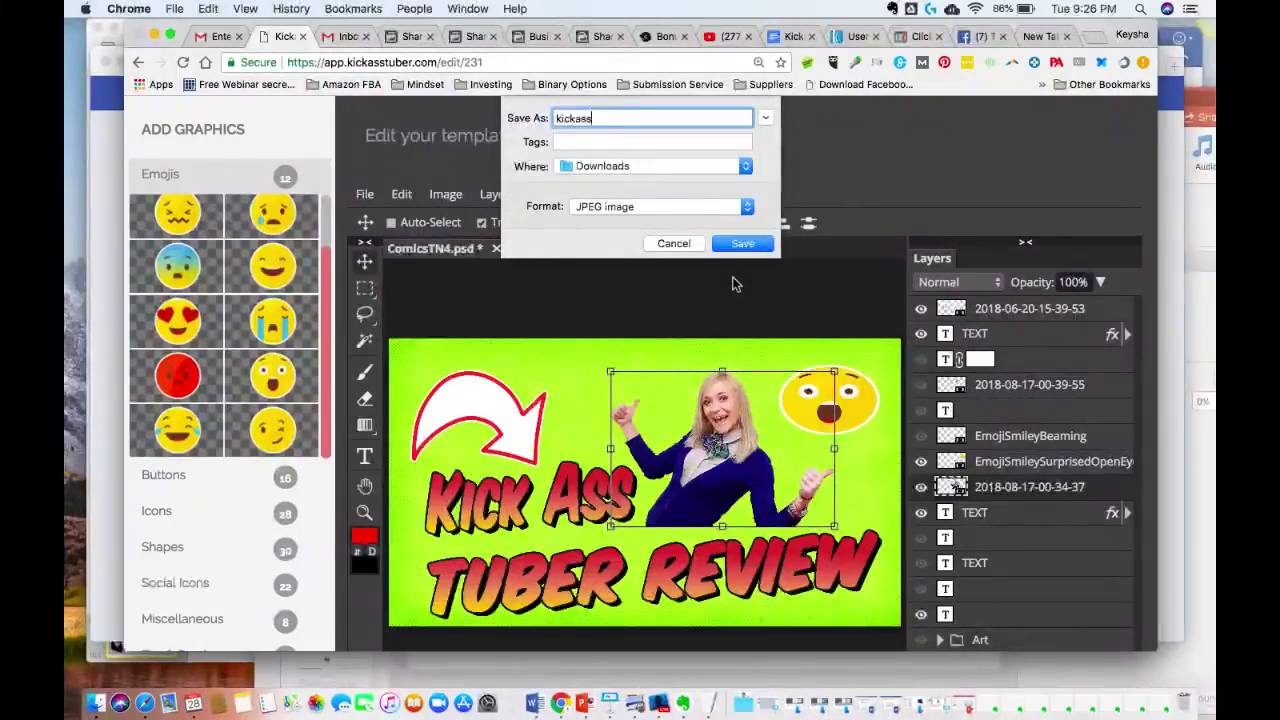
text(tuberthu)
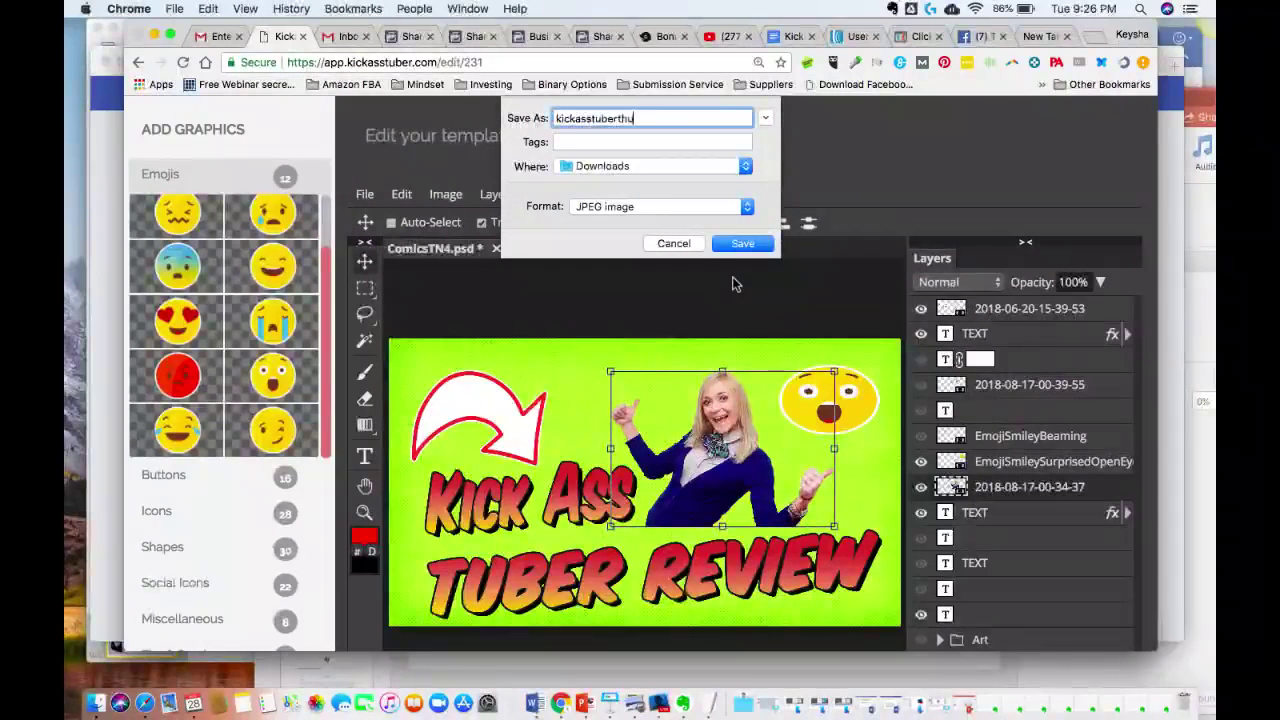
text(mbnail)
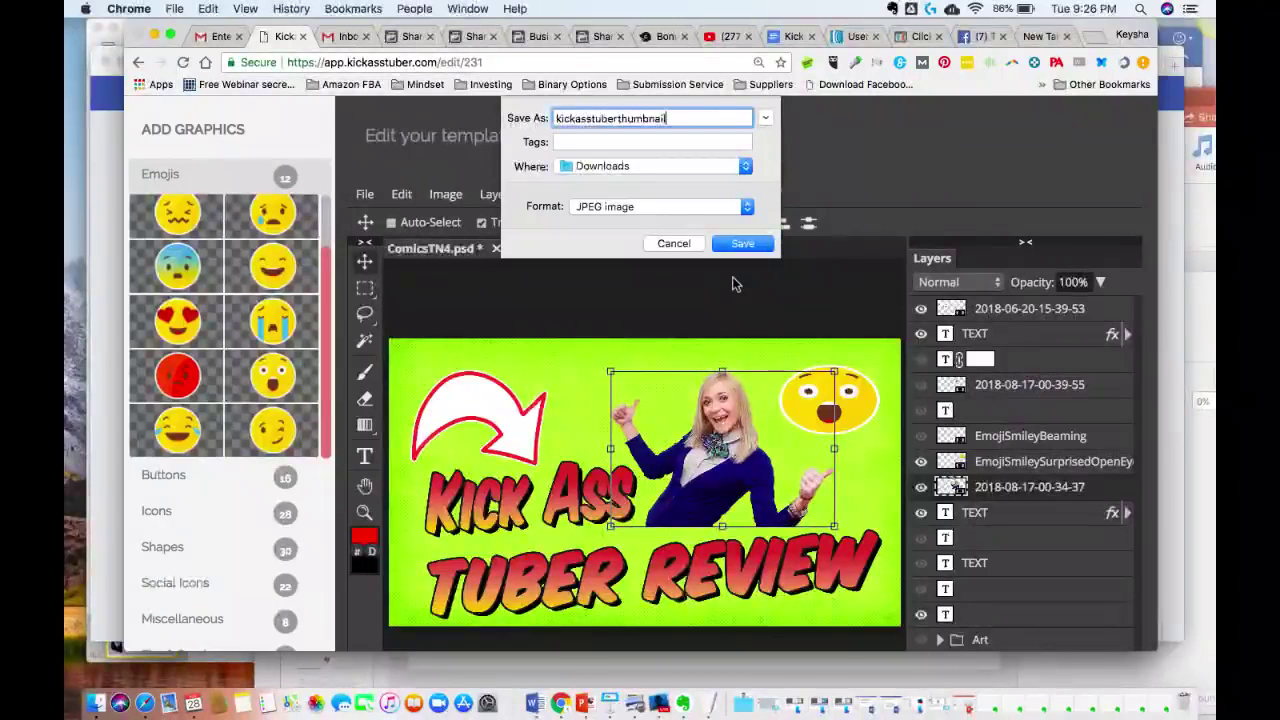
click(616, 119)
text(demo)
click(743, 244)
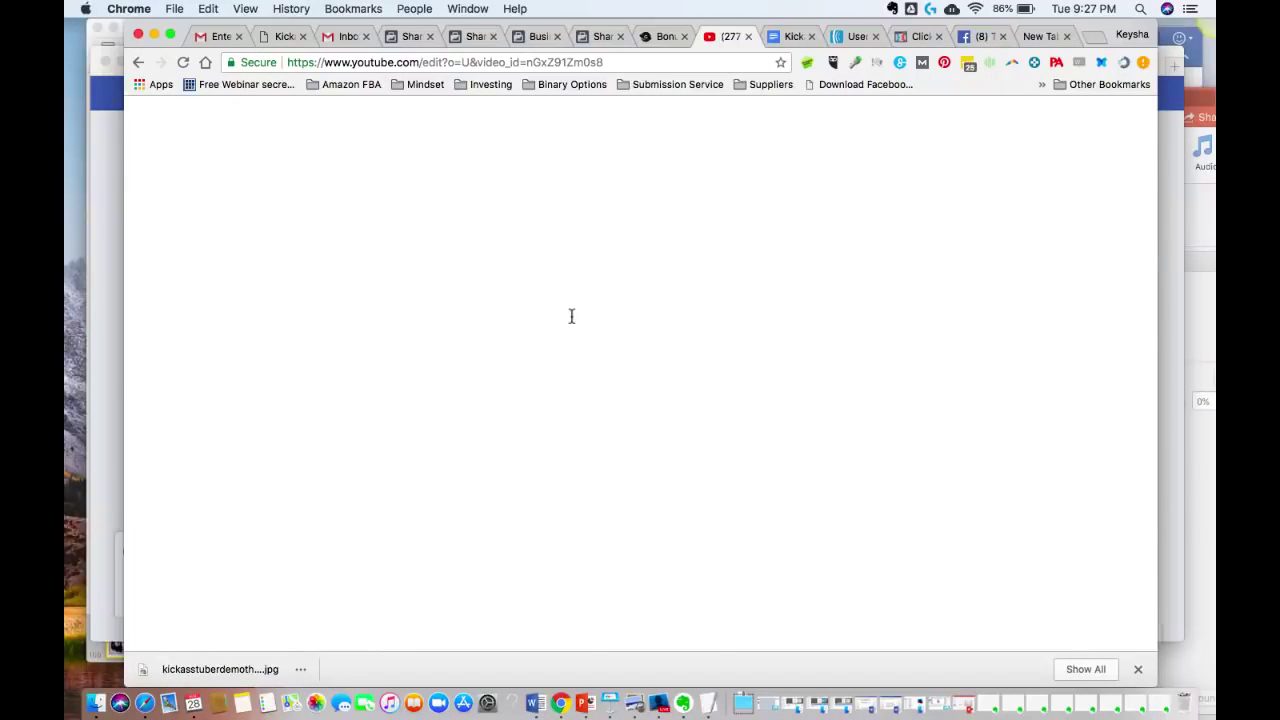
- Switch to the YouTube edit page of the KickAssTuber review video and open the file selection for its custom thumbnail
scroll(700, 289, up, 2)
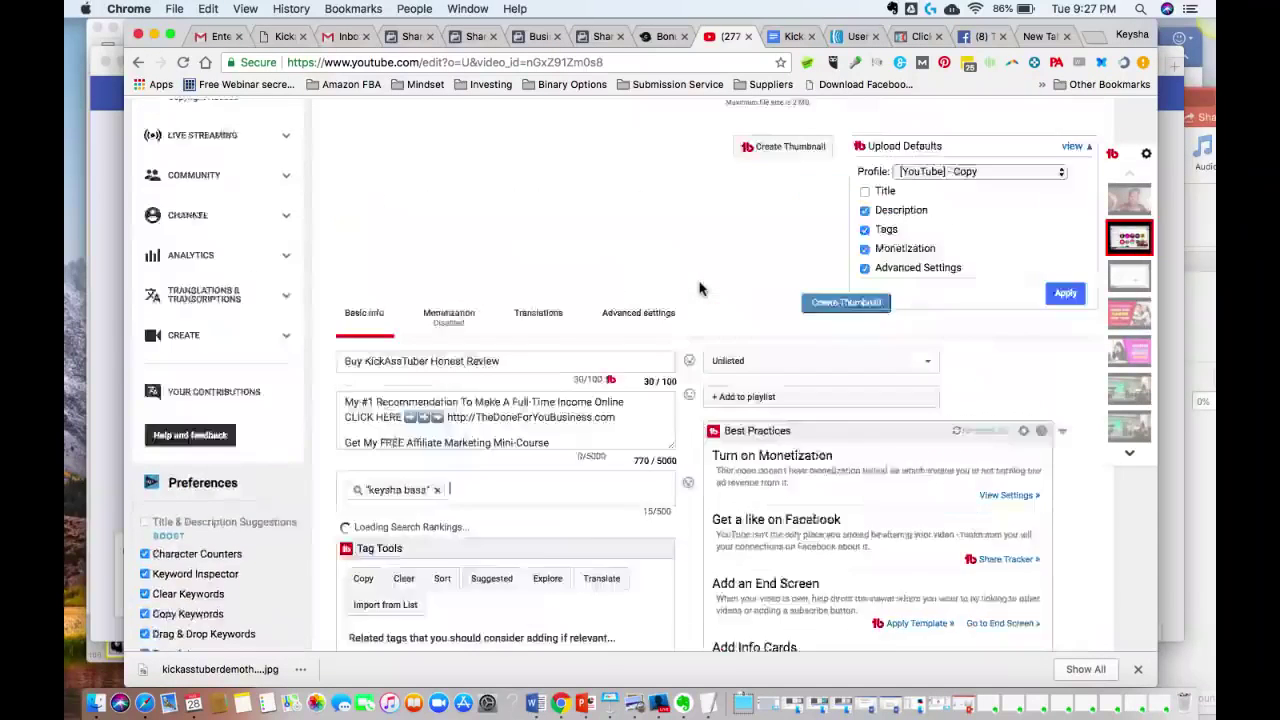
scroll(700, 289, up, 4)
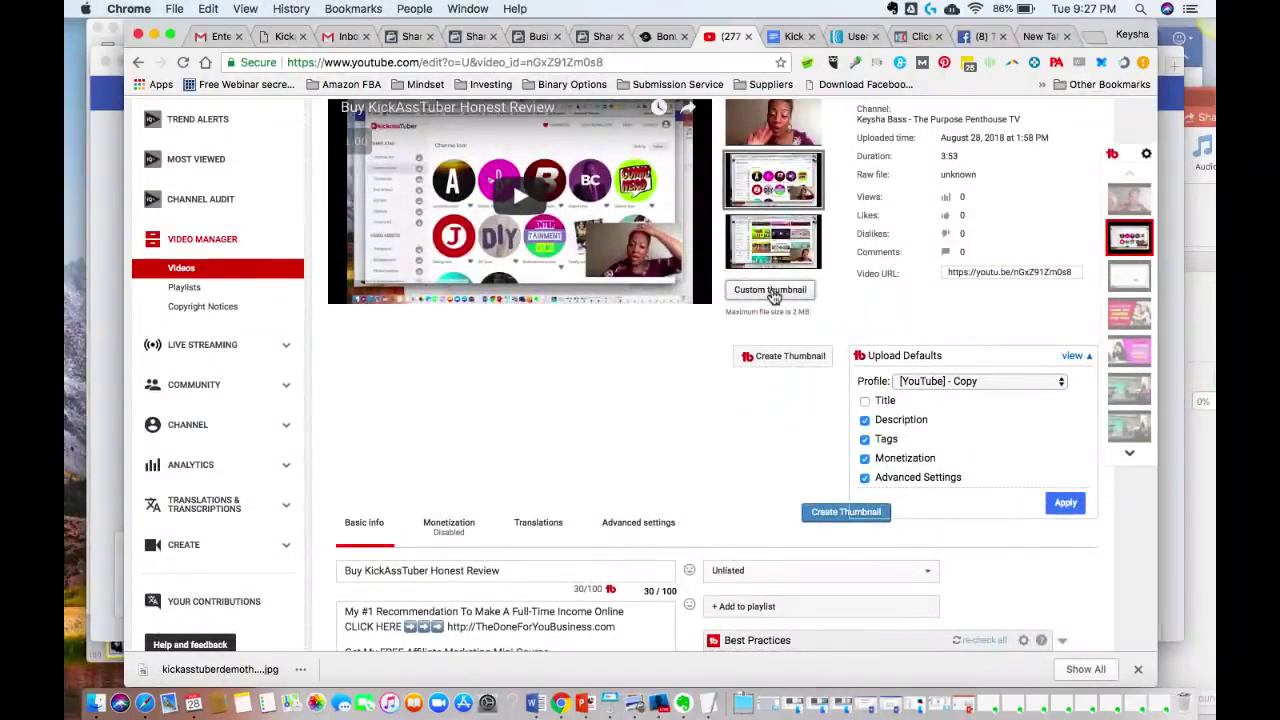
click(771, 291)
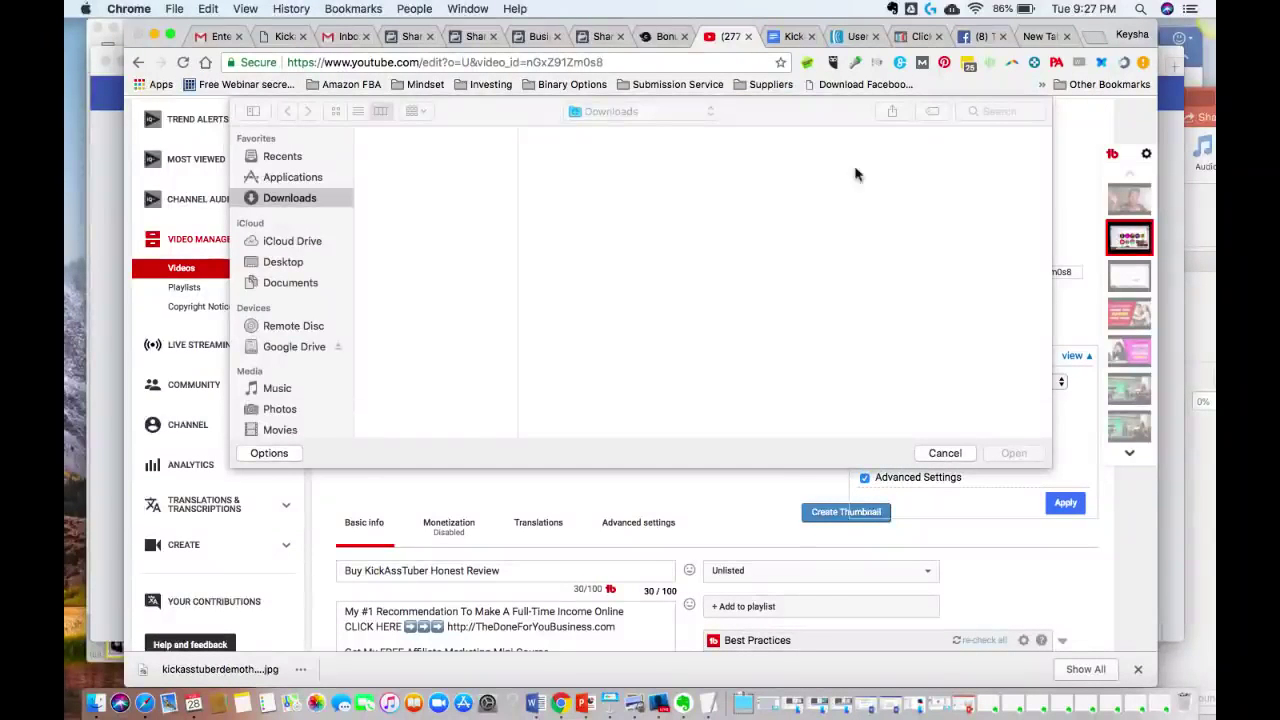
click(985, 111)
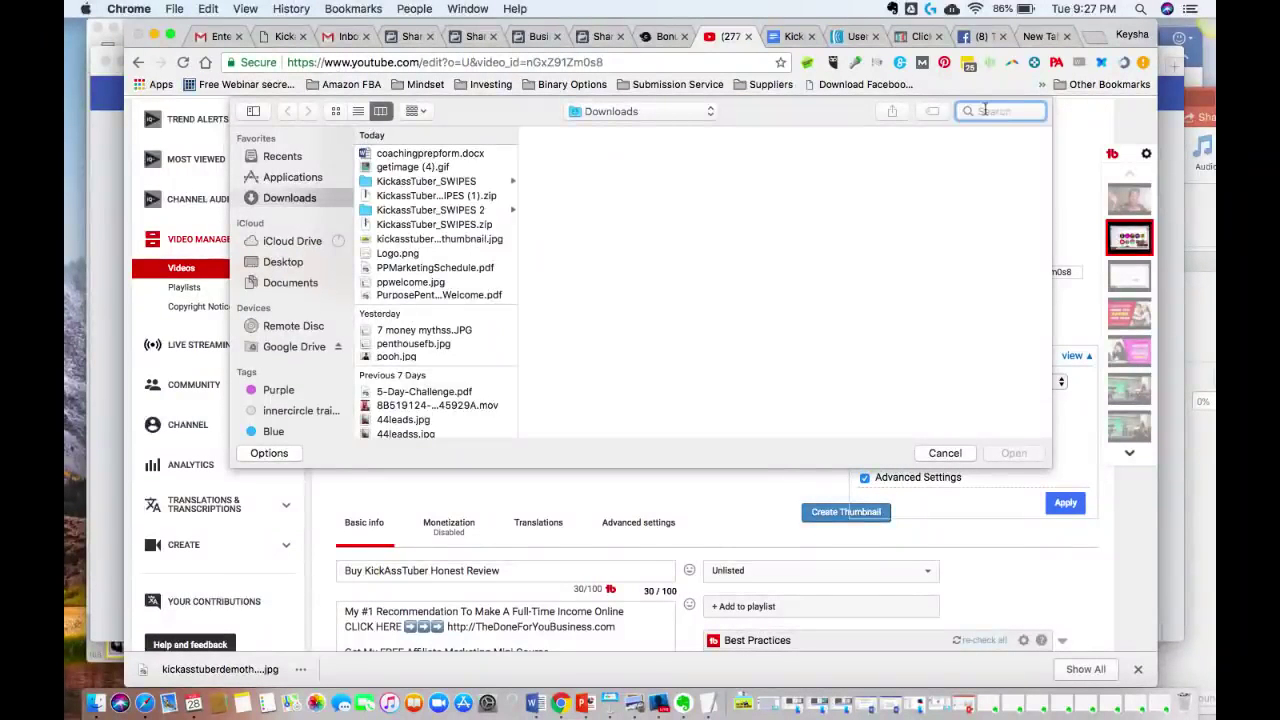
text(kick)
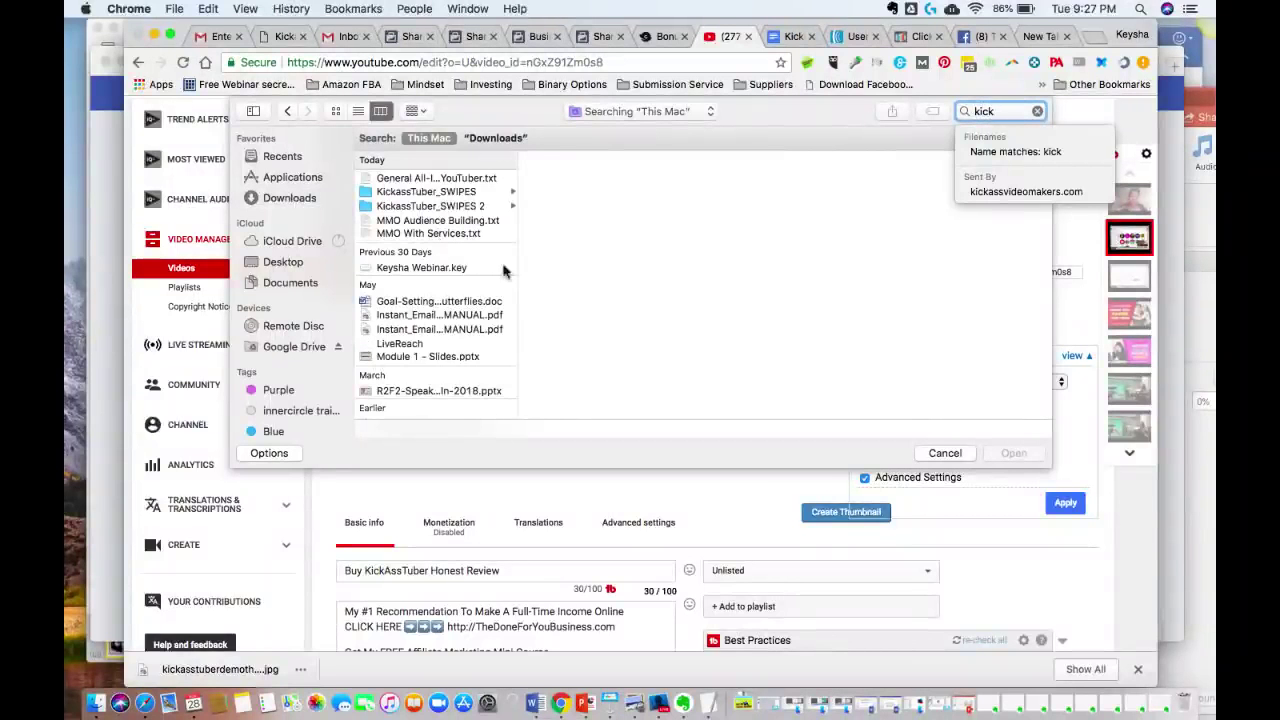
key(BackSpace)
key(BackSpace)
key(BackSpace)
key(BackSpace)
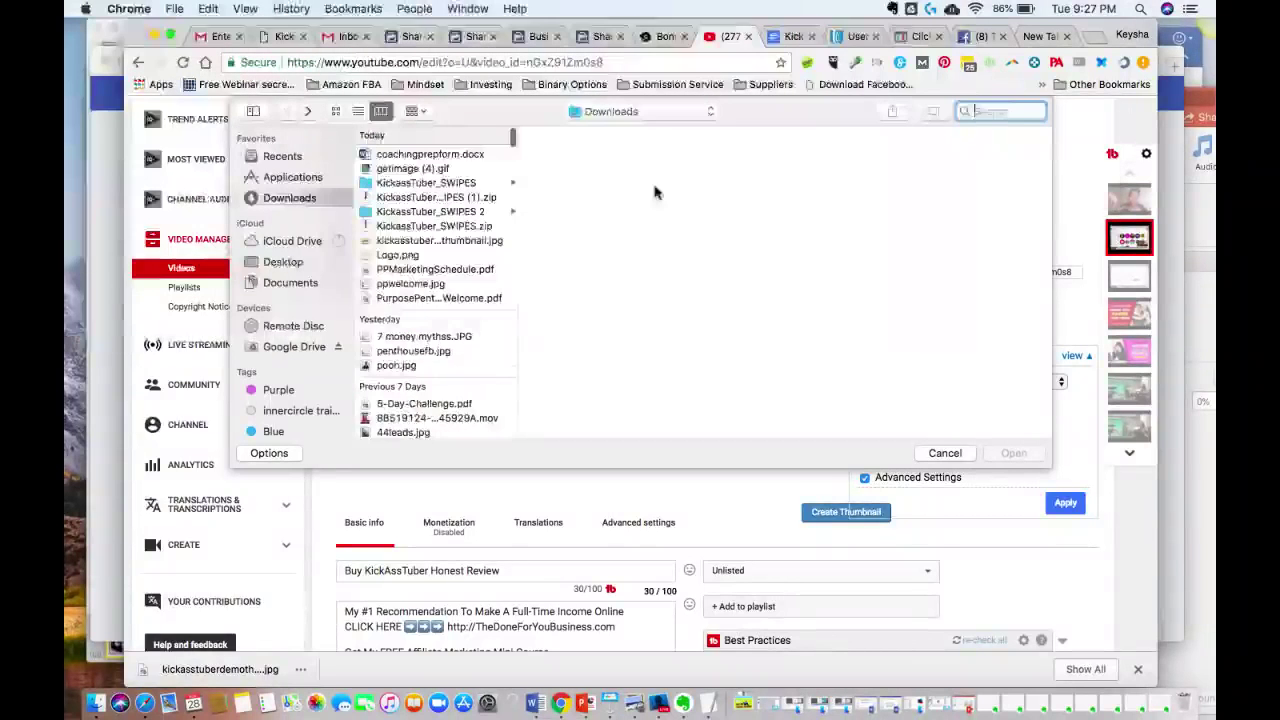
- Upload kickasstuberdemothumbnail.jpg from Downloads as the video's custom thumbnail
click(455, 241)
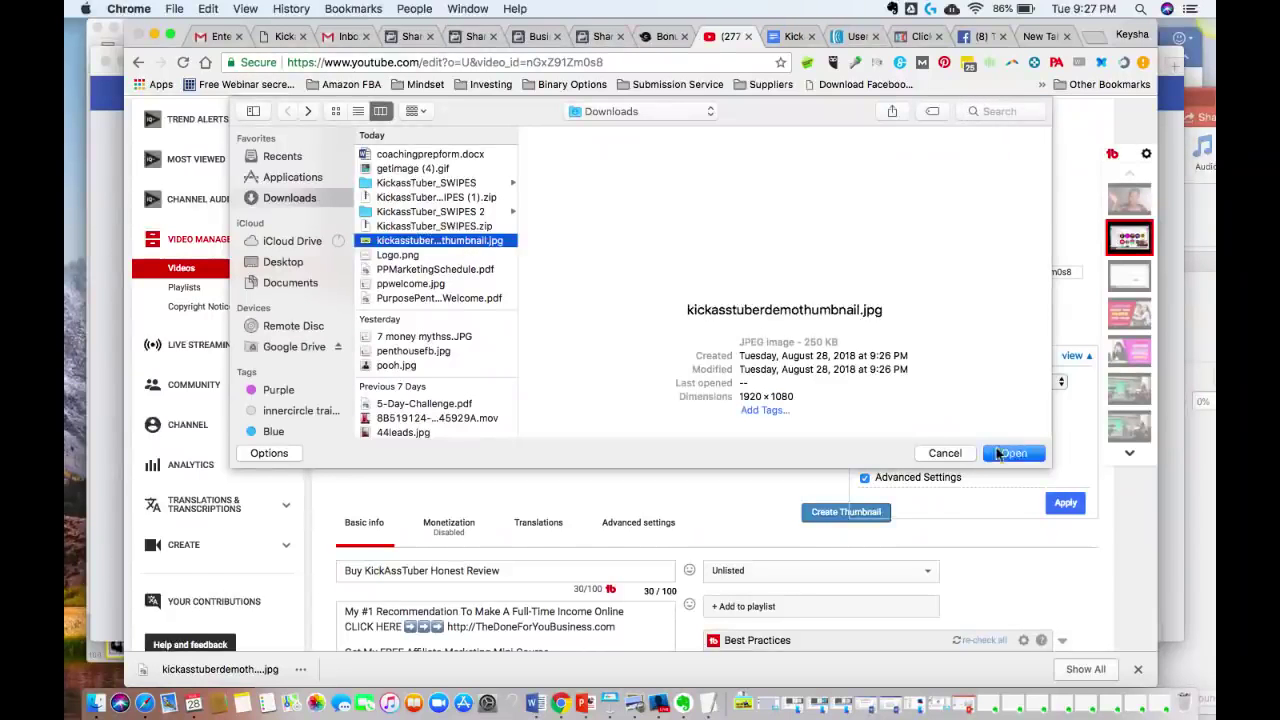
click(1012, 453)
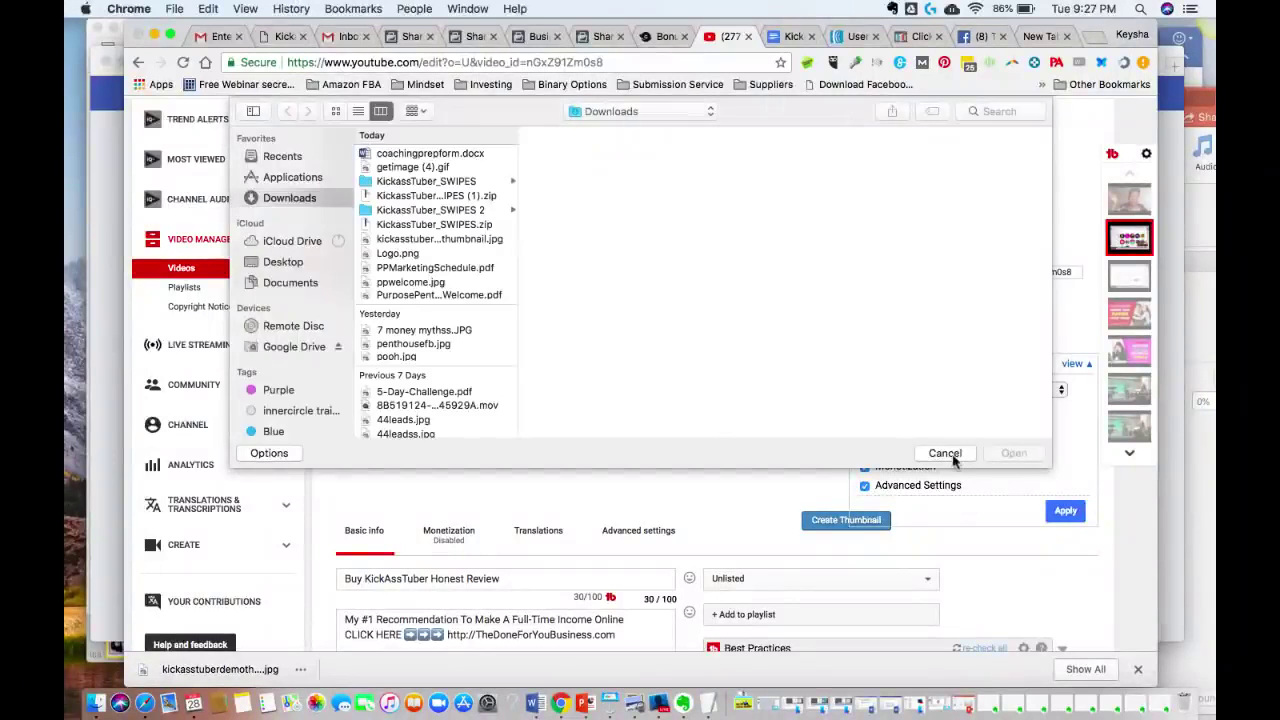
click(945, 454)
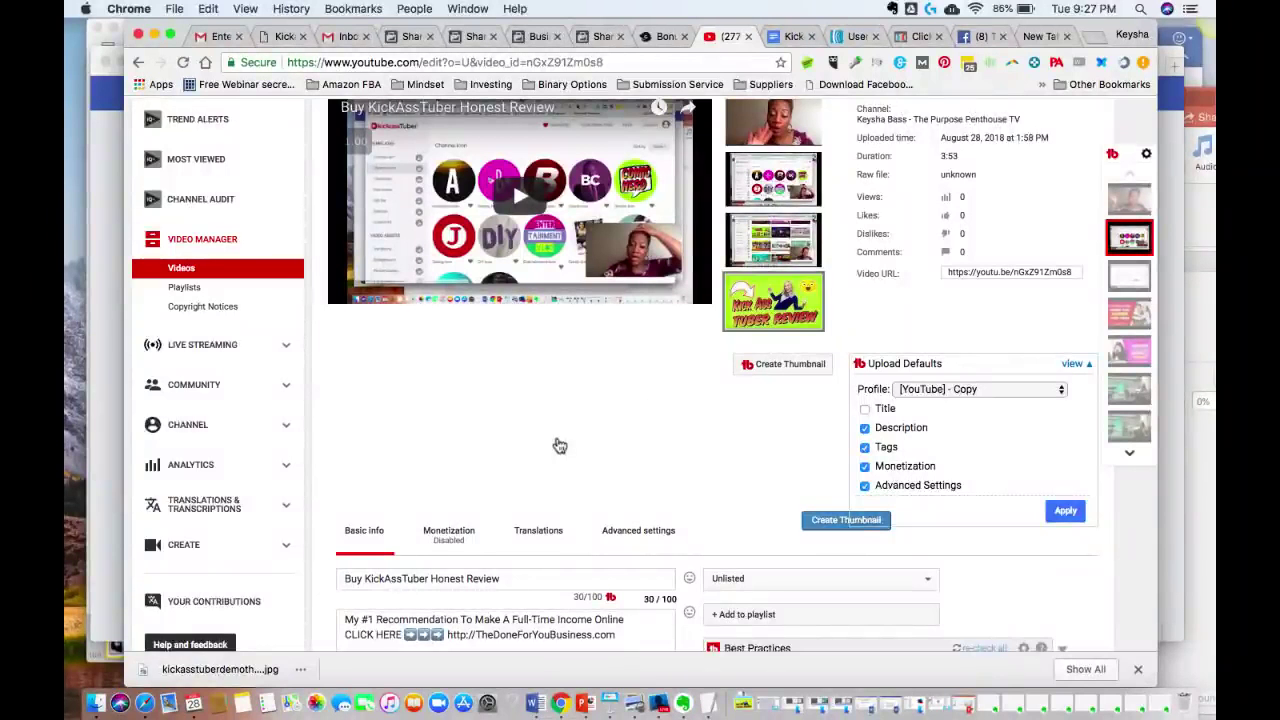
scroll(557, 444, down, 2)
scroll(557, 444, down, 5)
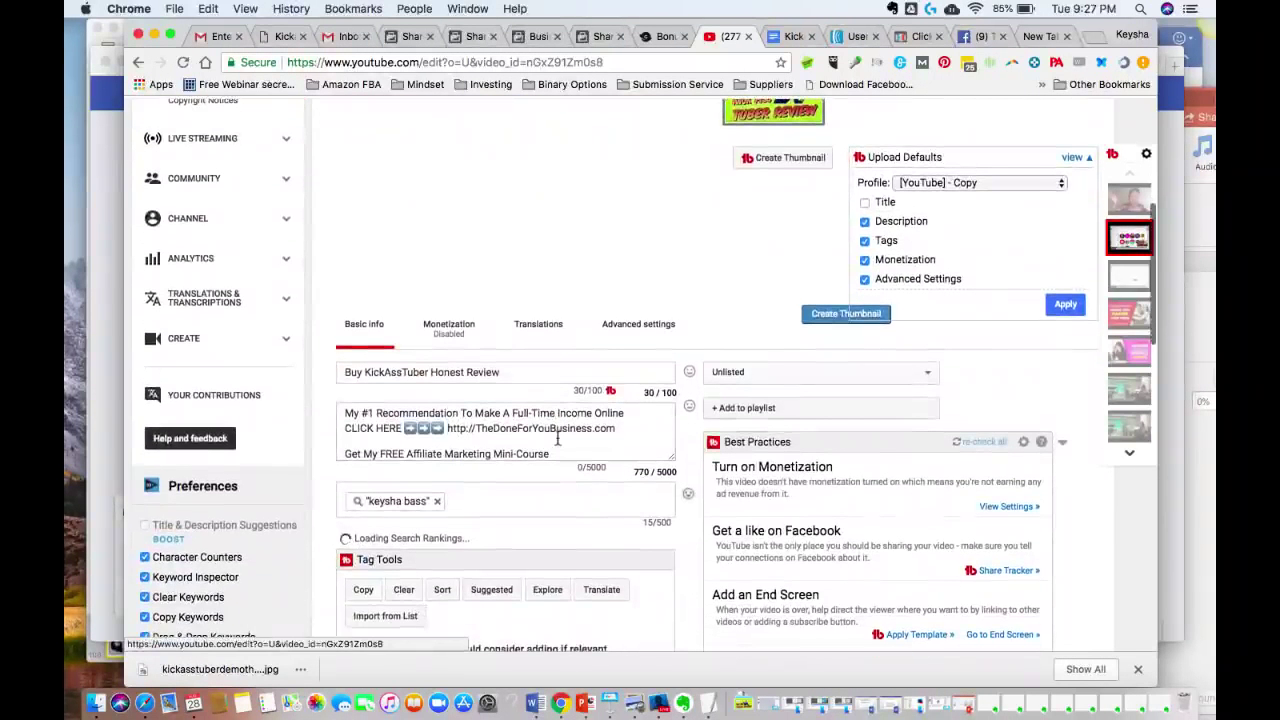
click(347, 413)
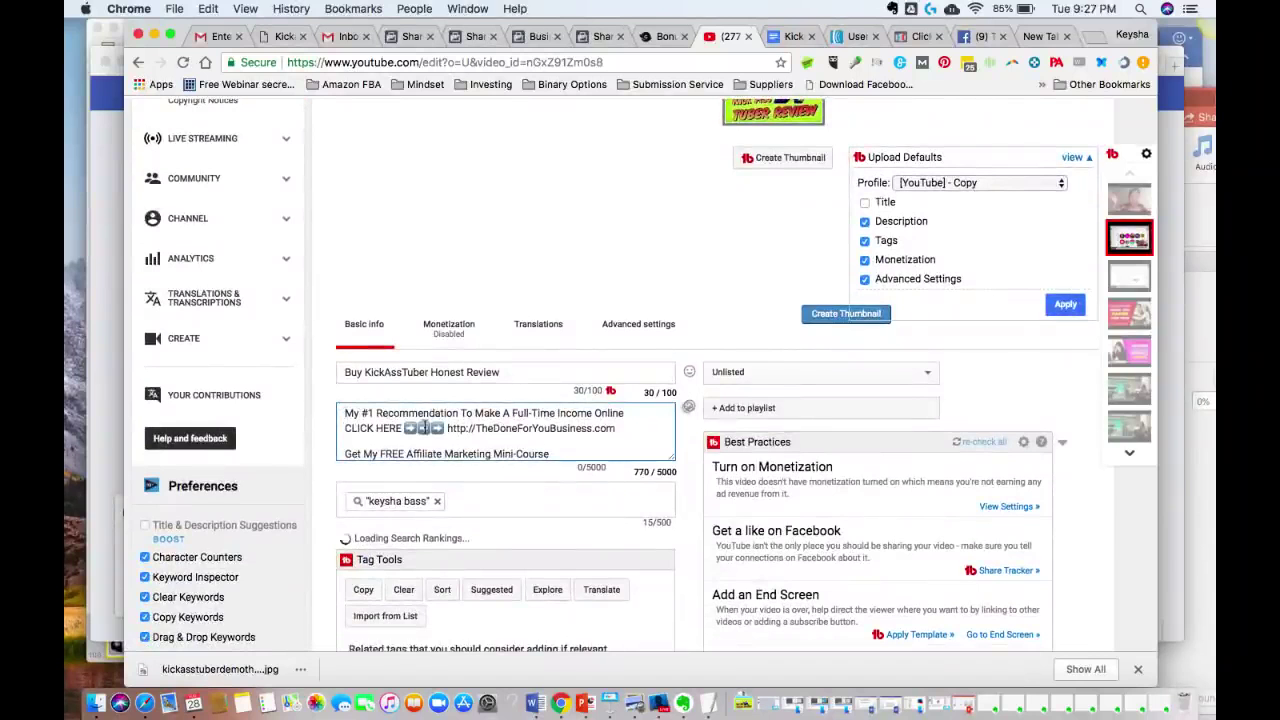
text(http://bit.ly/)
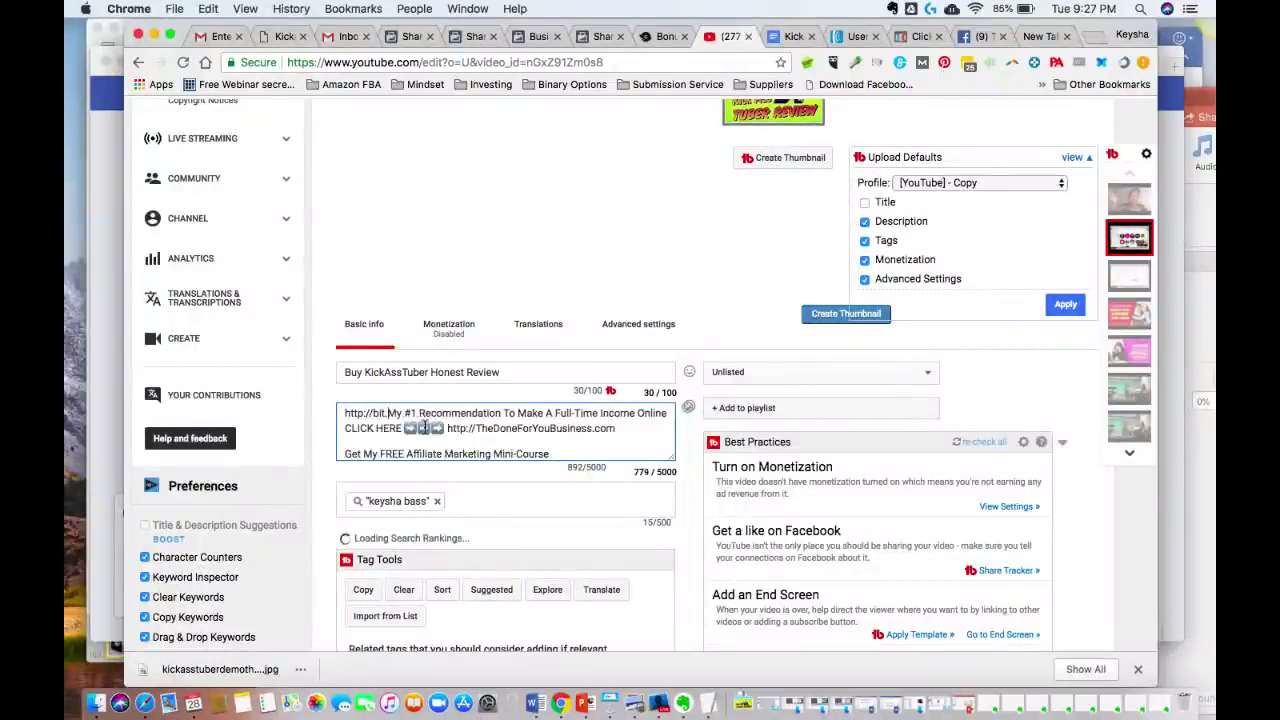
text(kbtuber)
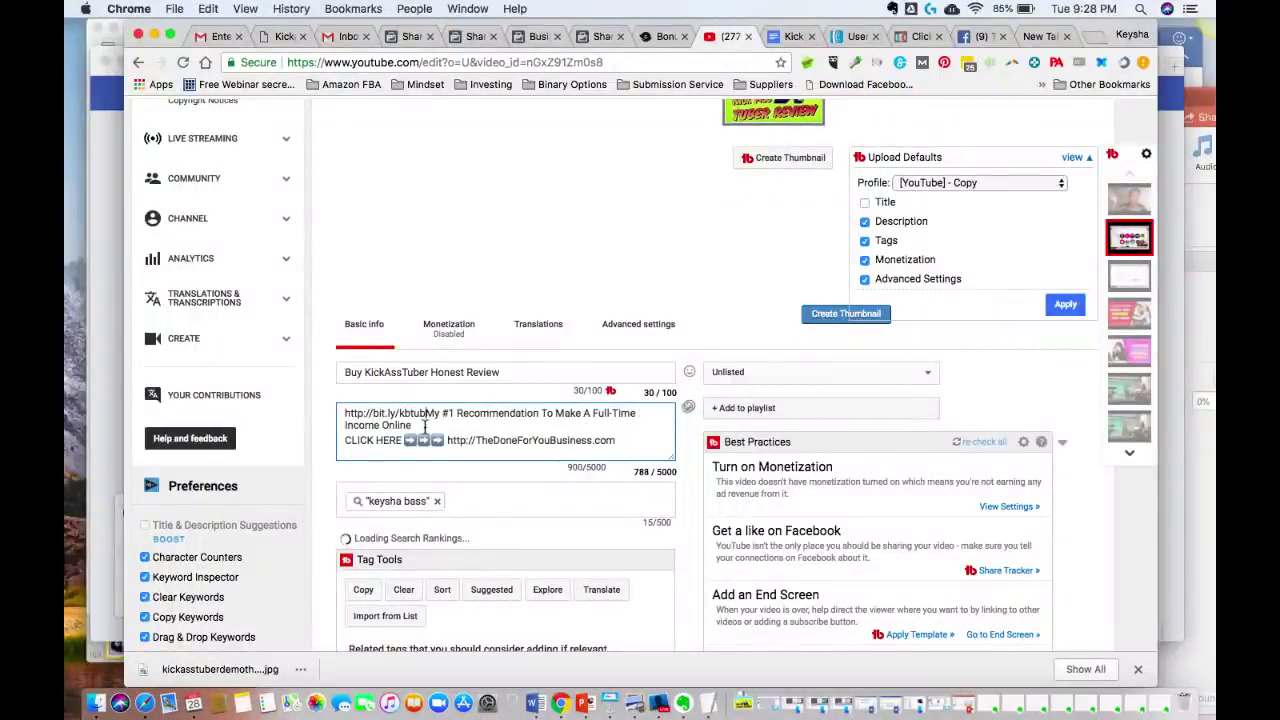
key(Return)
key(Return)
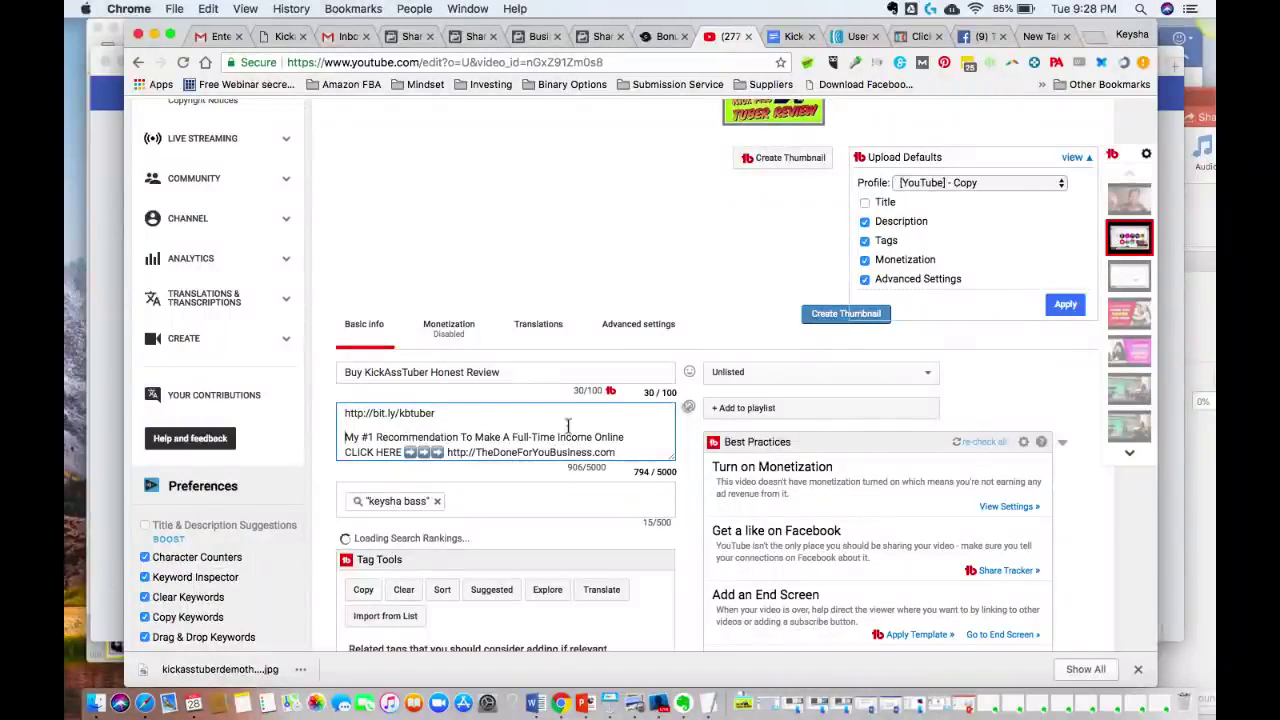
scroll(485, 415, down, 2)
scroll(485, 415, up, 2)
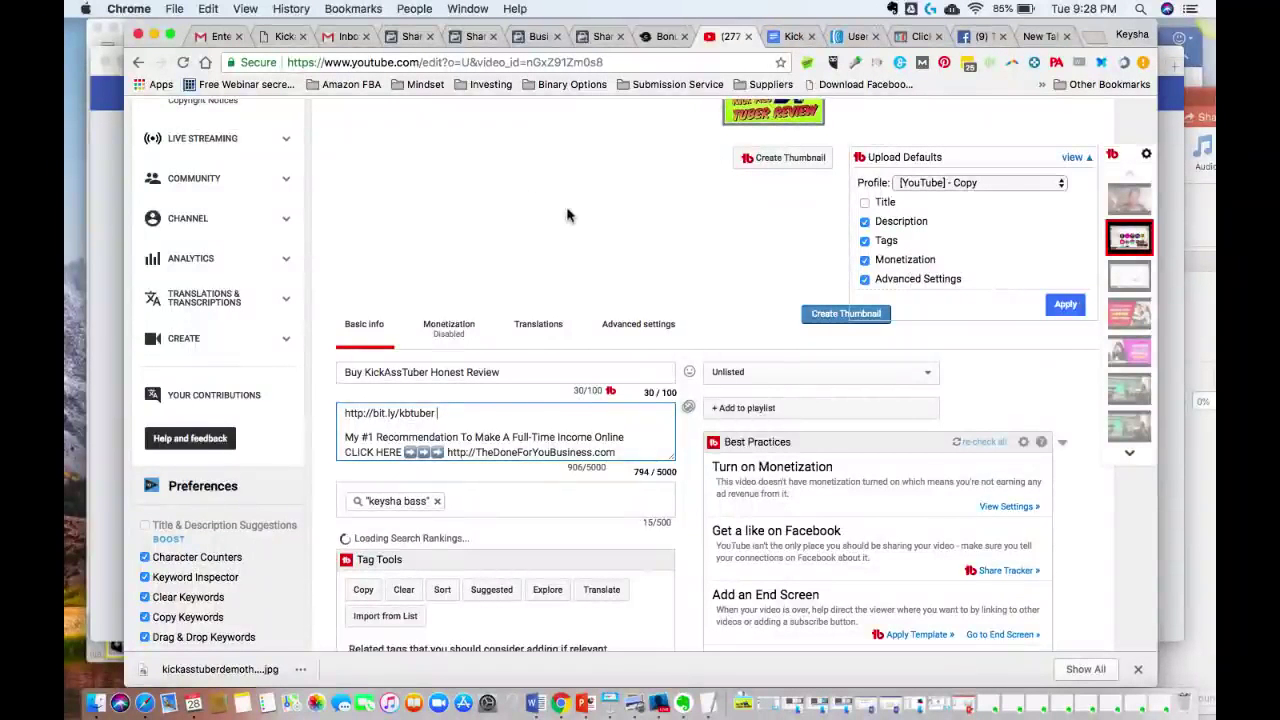
- Switch back to the KickassTuber template editor and save the customized ComicsTN4.psd template
click(283, 37)
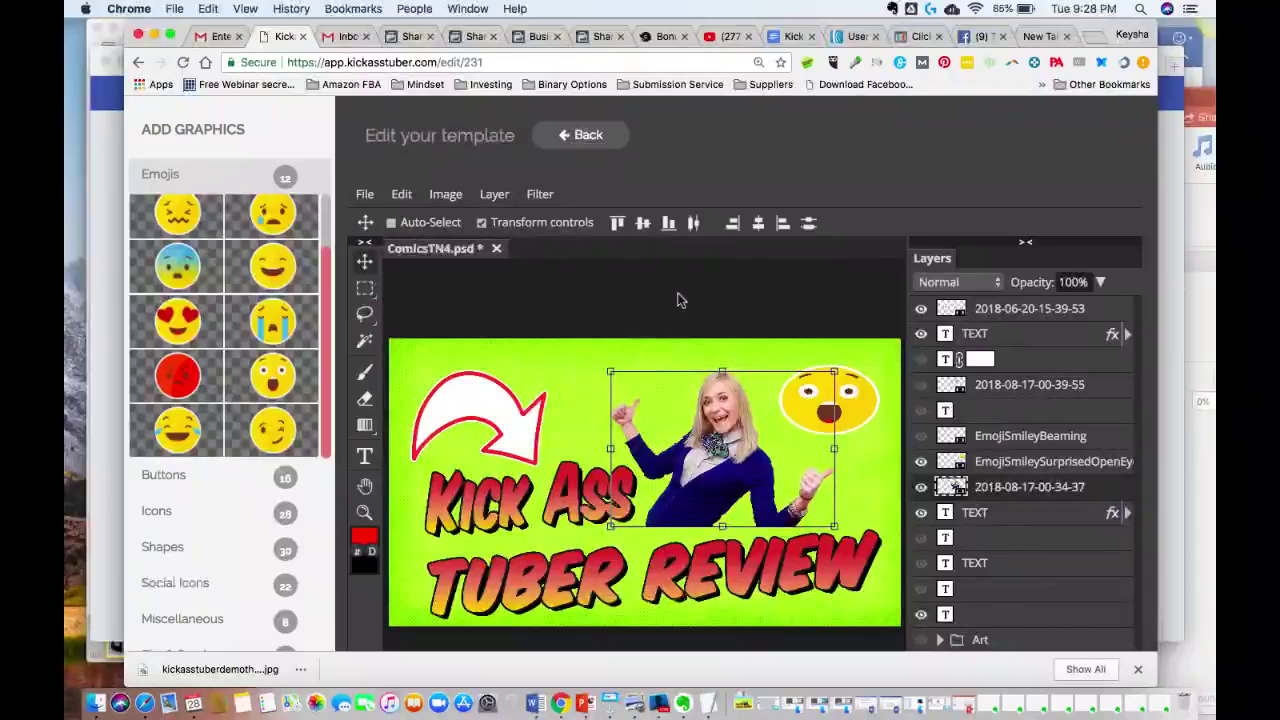
click(365, 194)
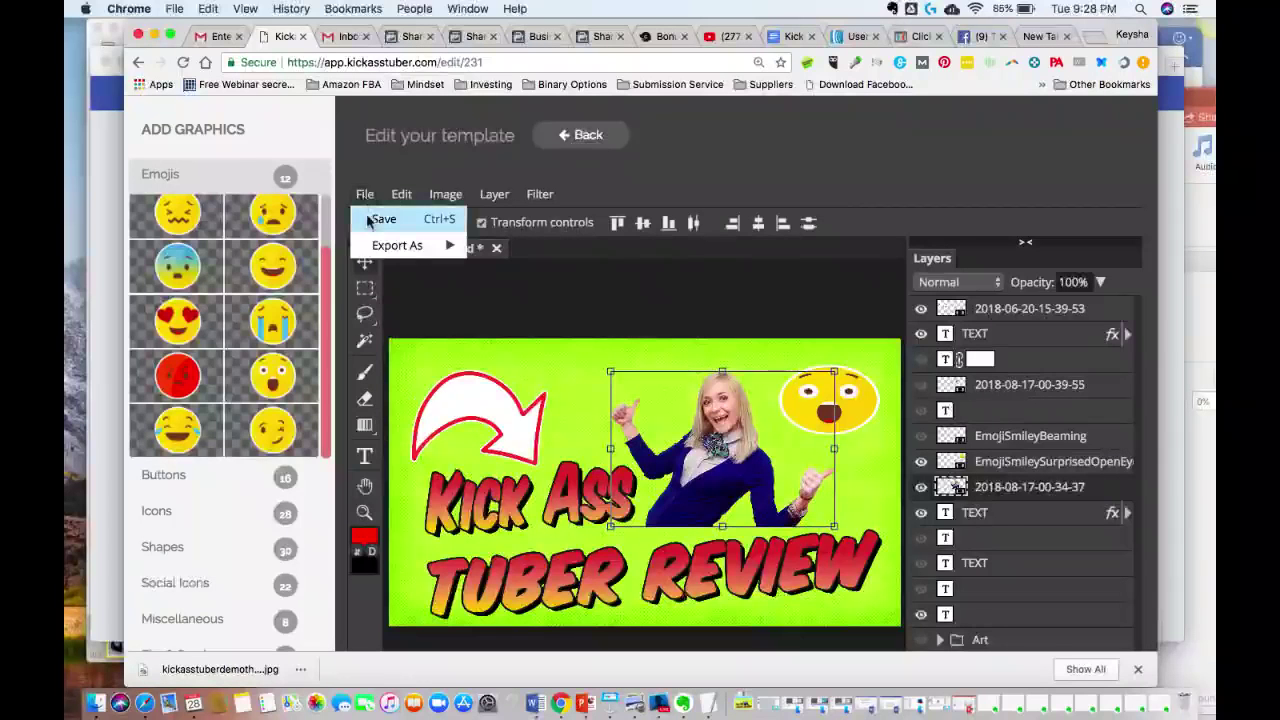
click(370, 219)
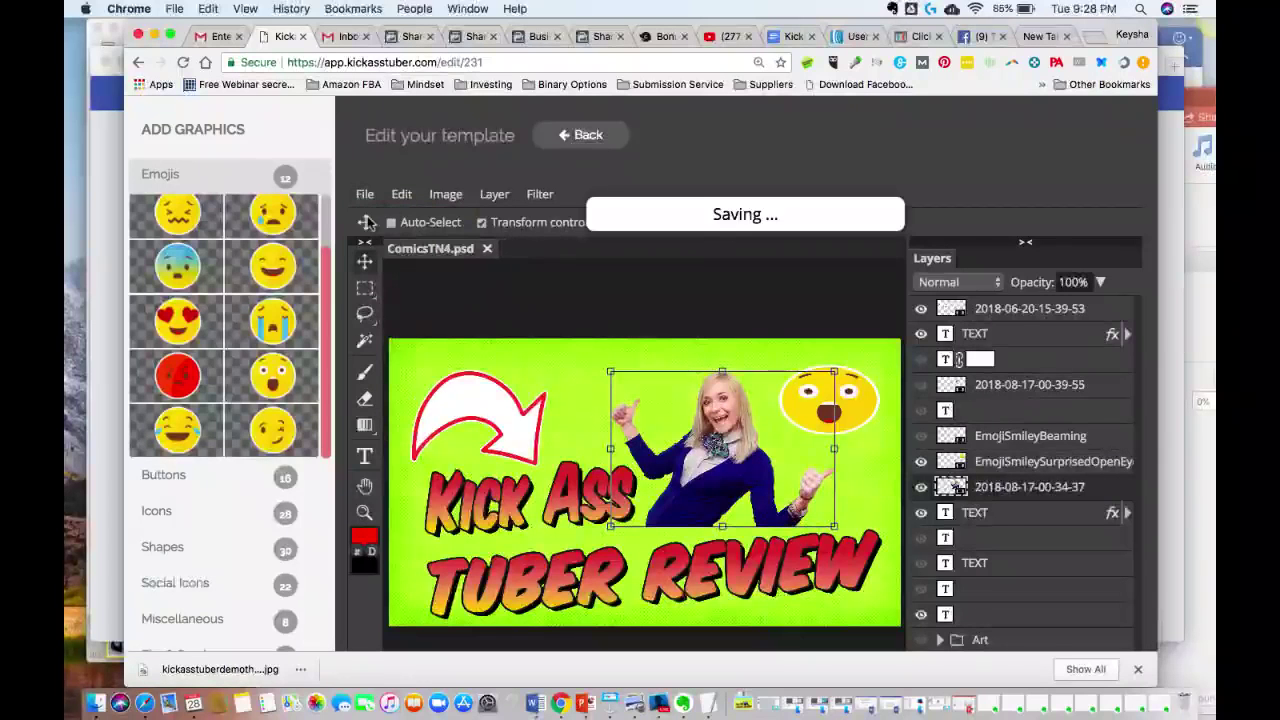
- Return to the thumbnail template gallery and examine the designs on pages 2 and 6
click(586, 139)
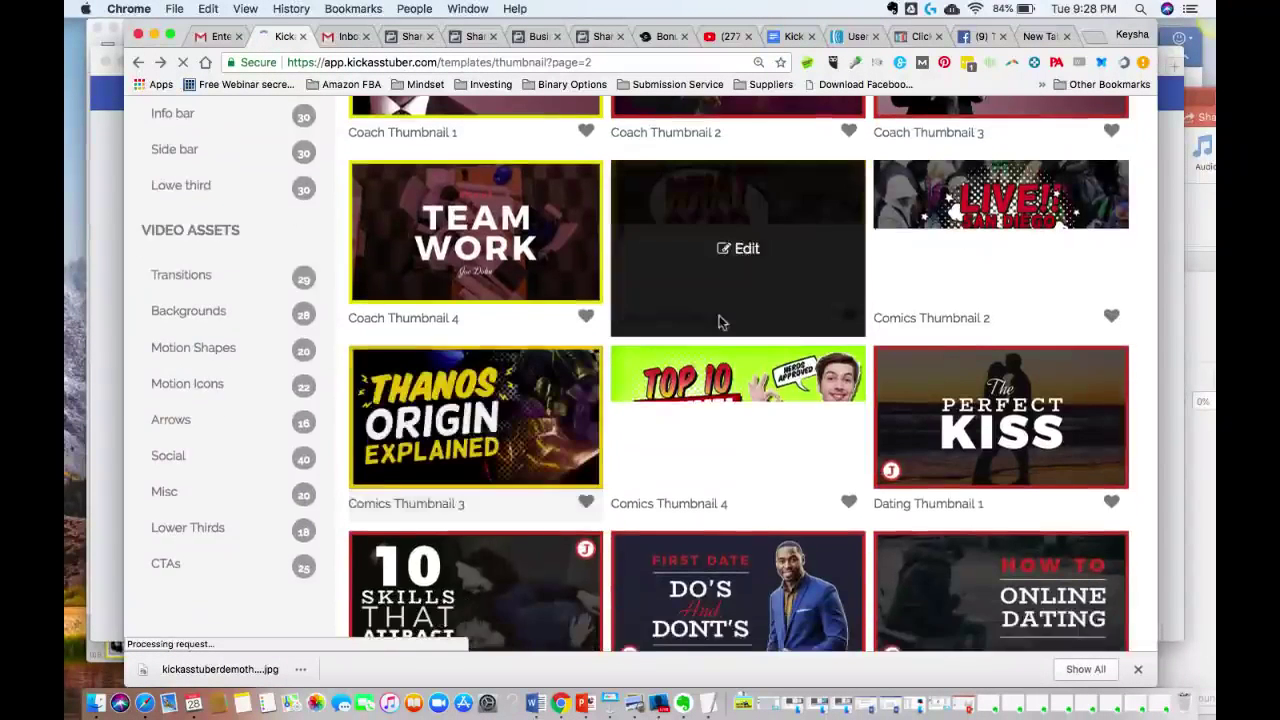
scroll(716, 400, down, 1)
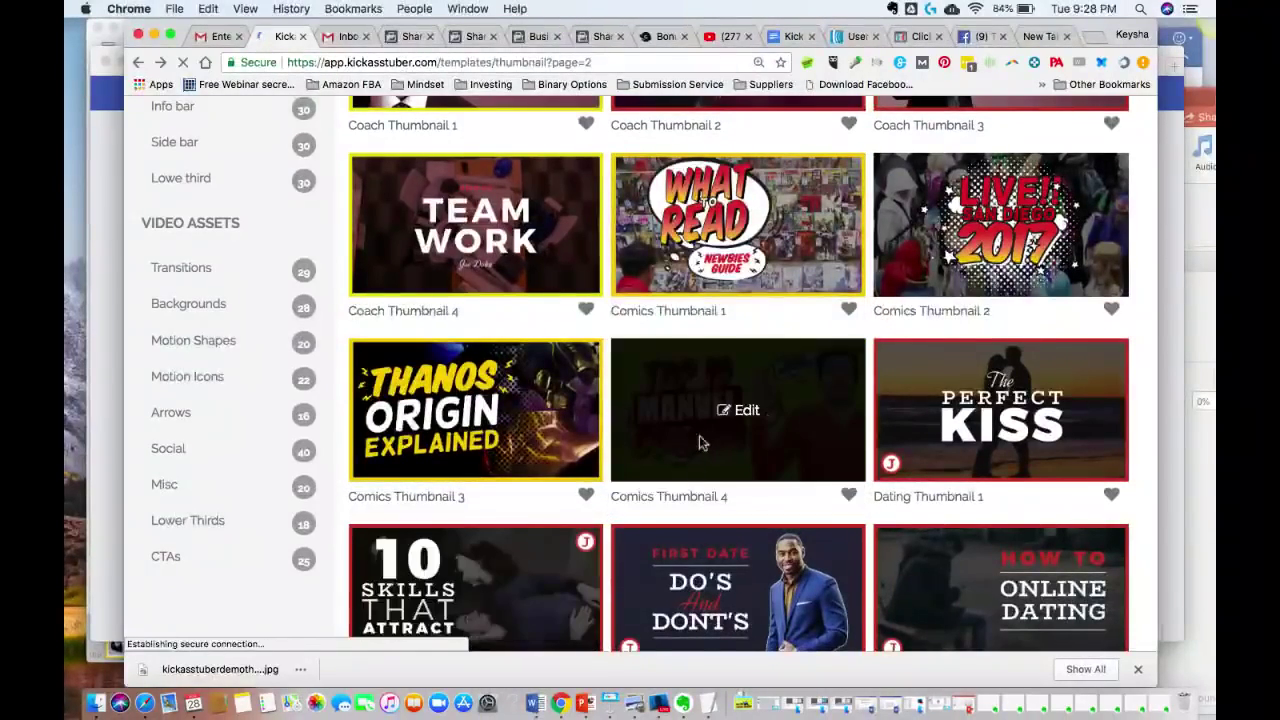
scroll(700, 443, down, 3)
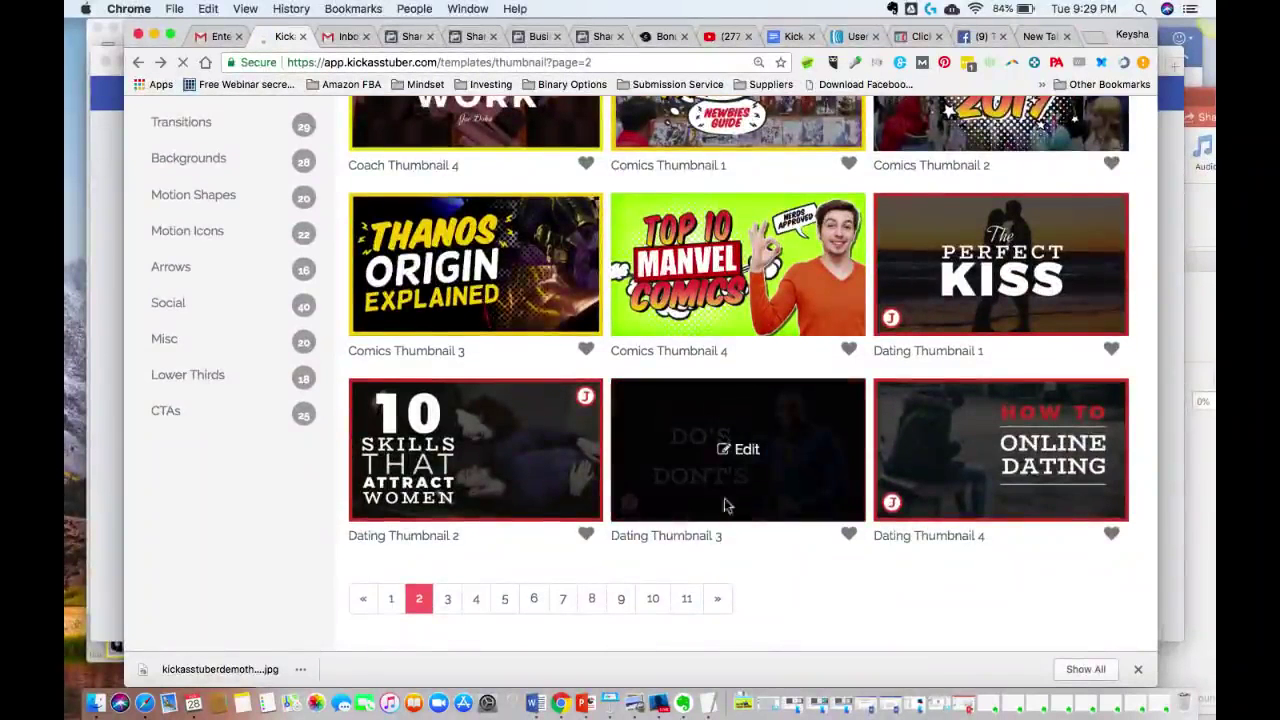
click(535, 603)
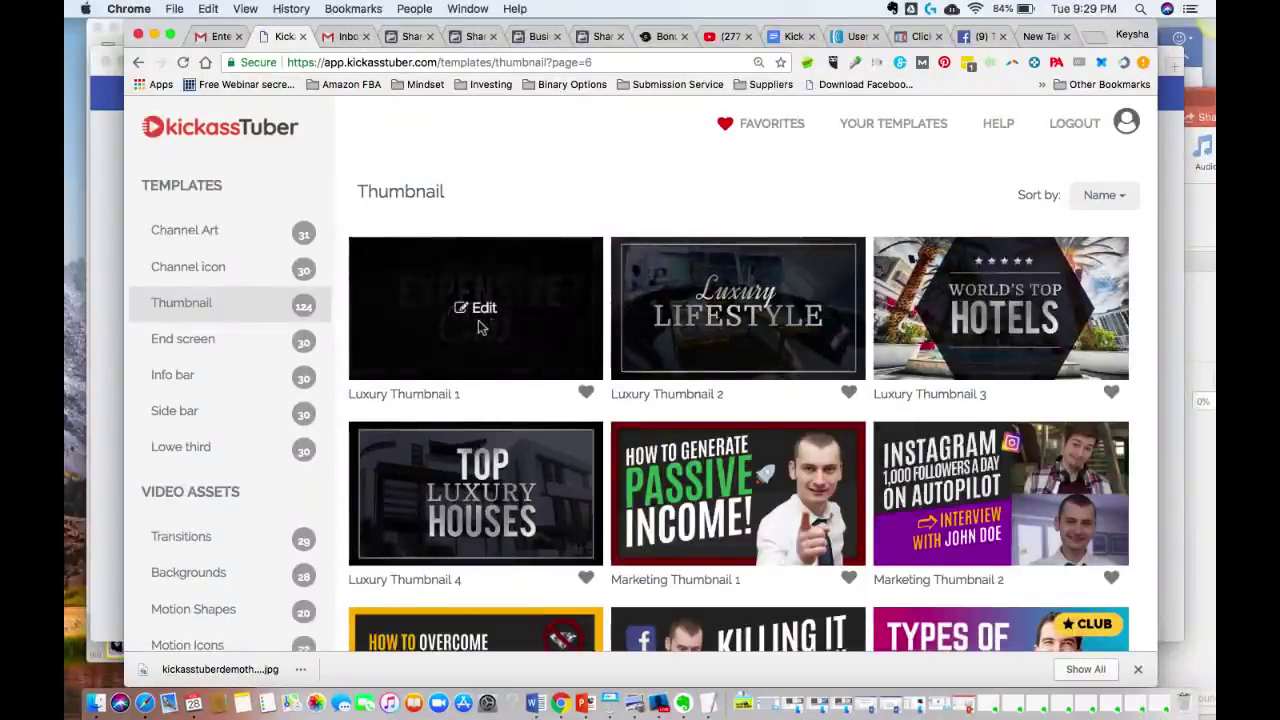
scroll(720, 394, down, 3)
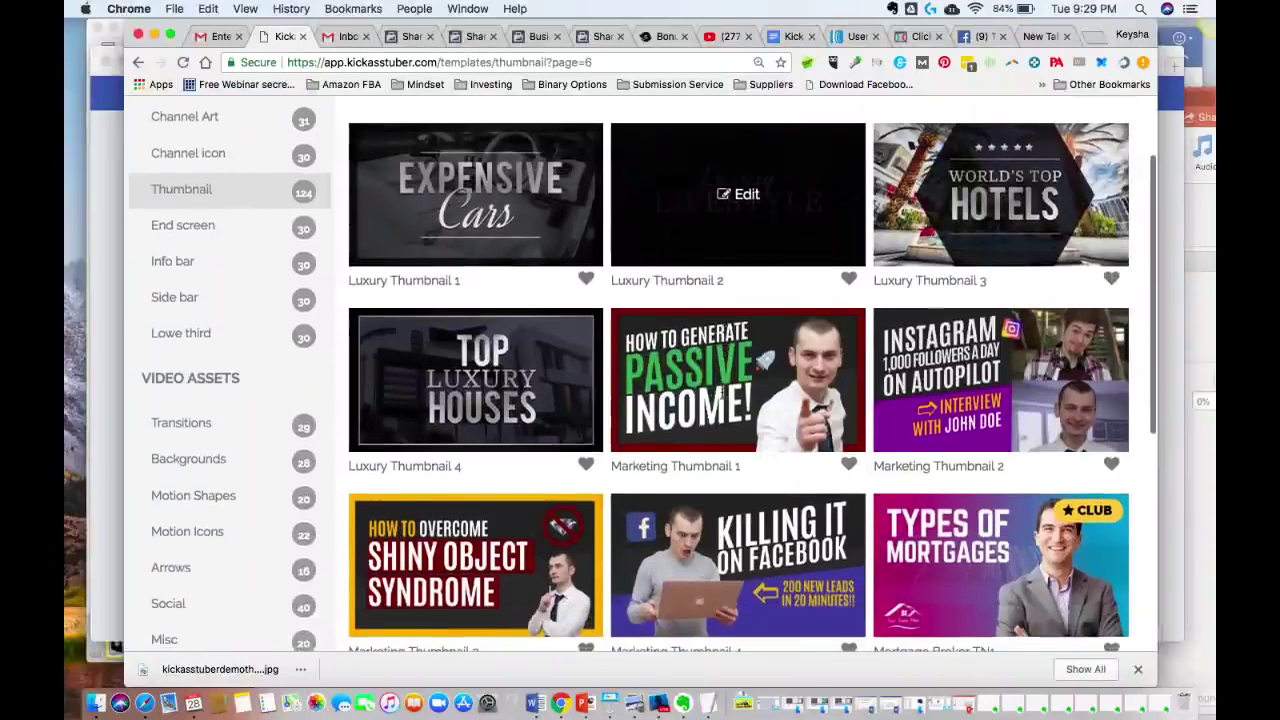
scroll(712, 420, down, 1)
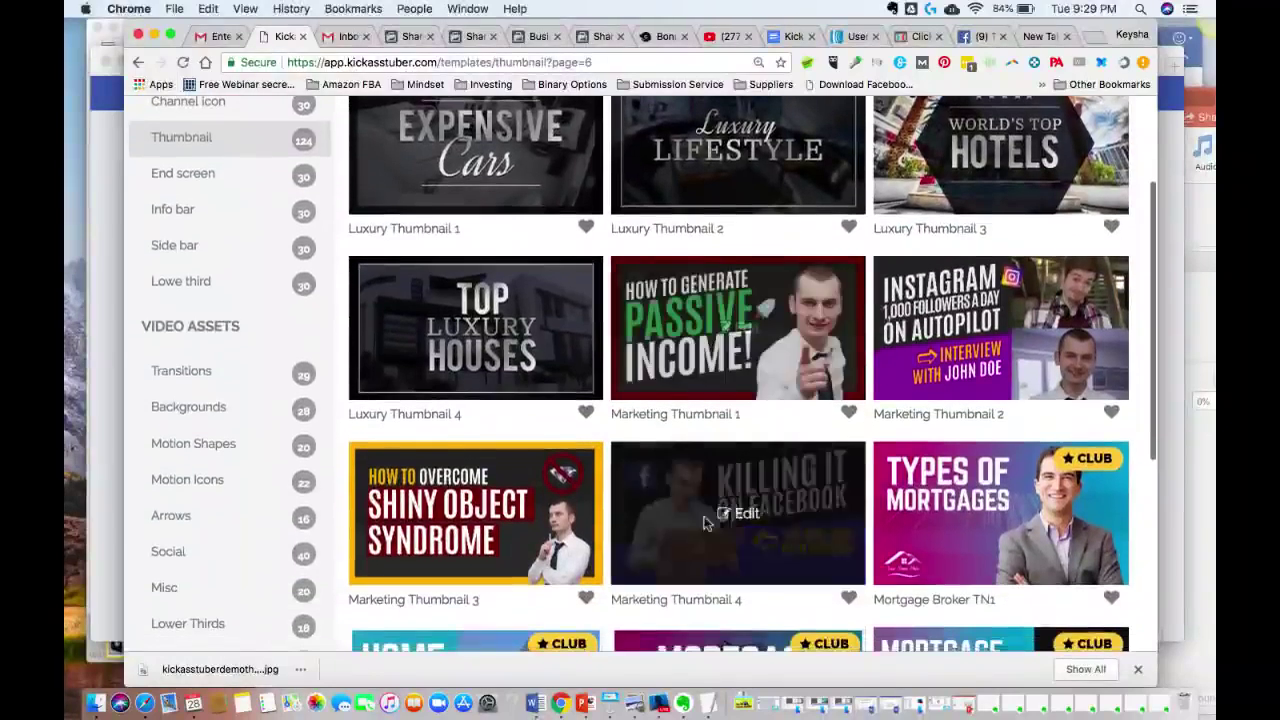
scroll(735, 514, down, 6)
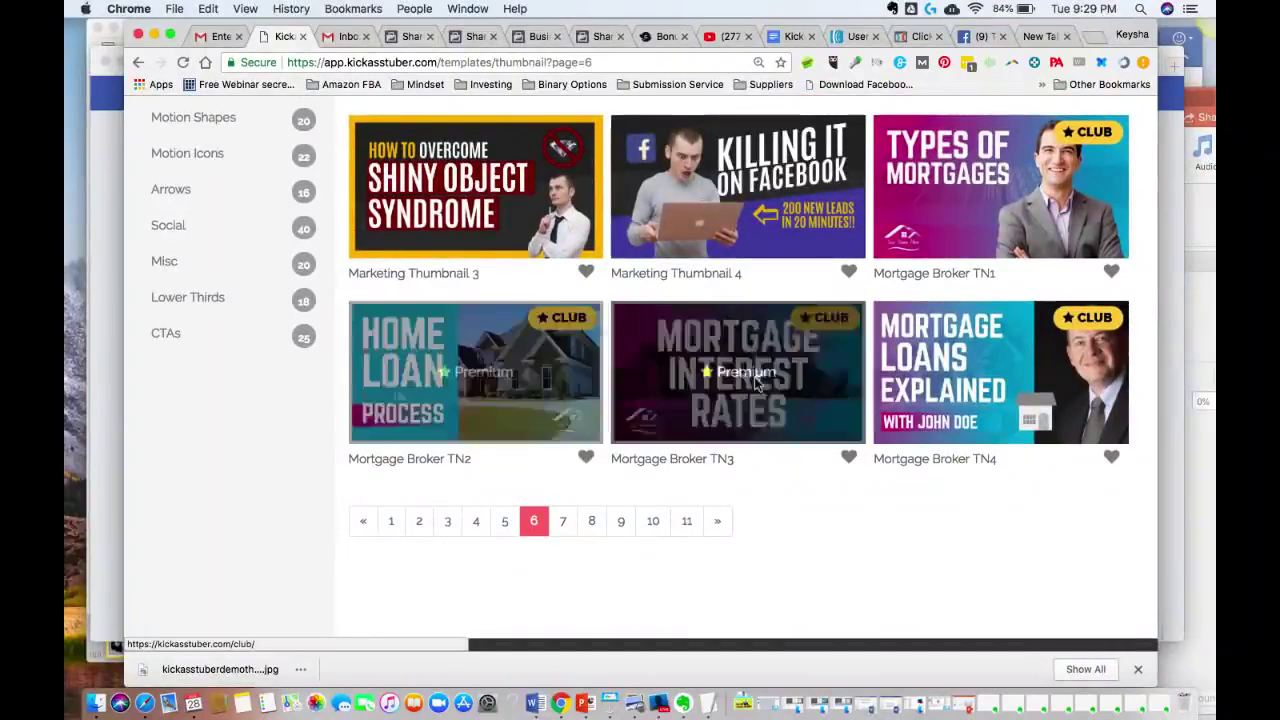
scroll(770, 372, up, 3)
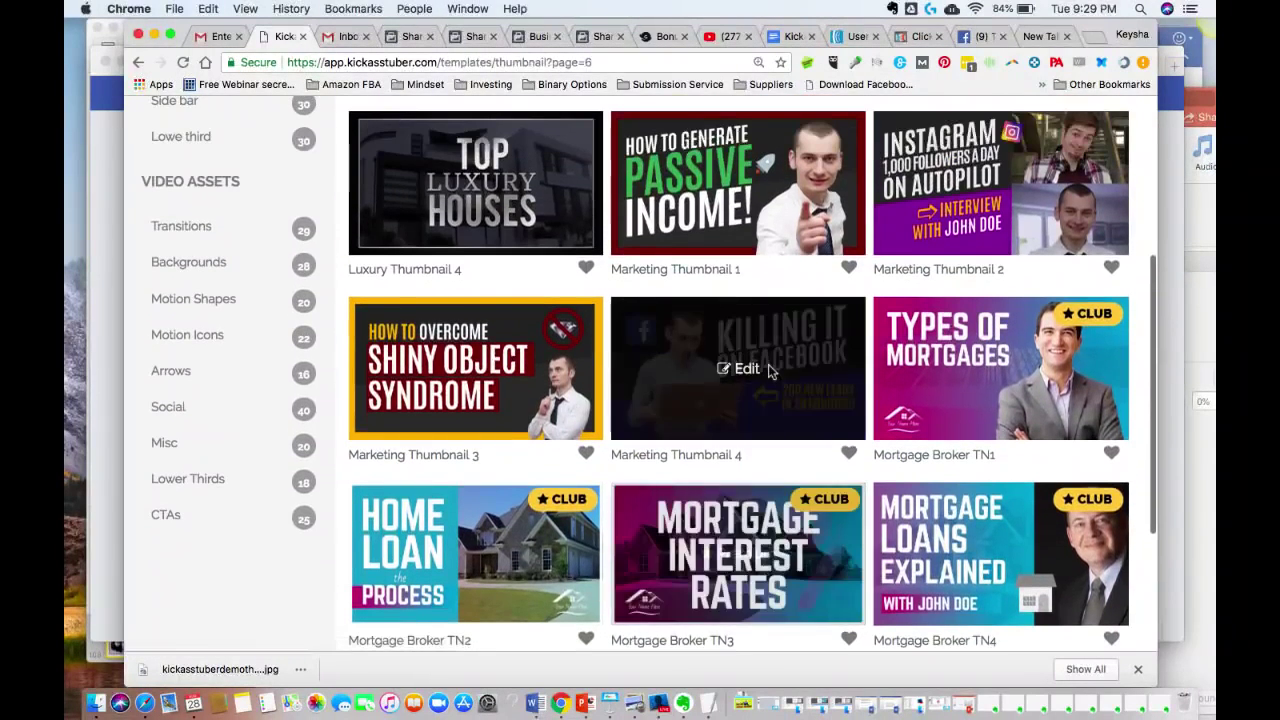
- Go to page 9 of the thumbnail template gallery and open the Reviews Thumbnail 1 template for editing
scroll(768, 364, up, 3)
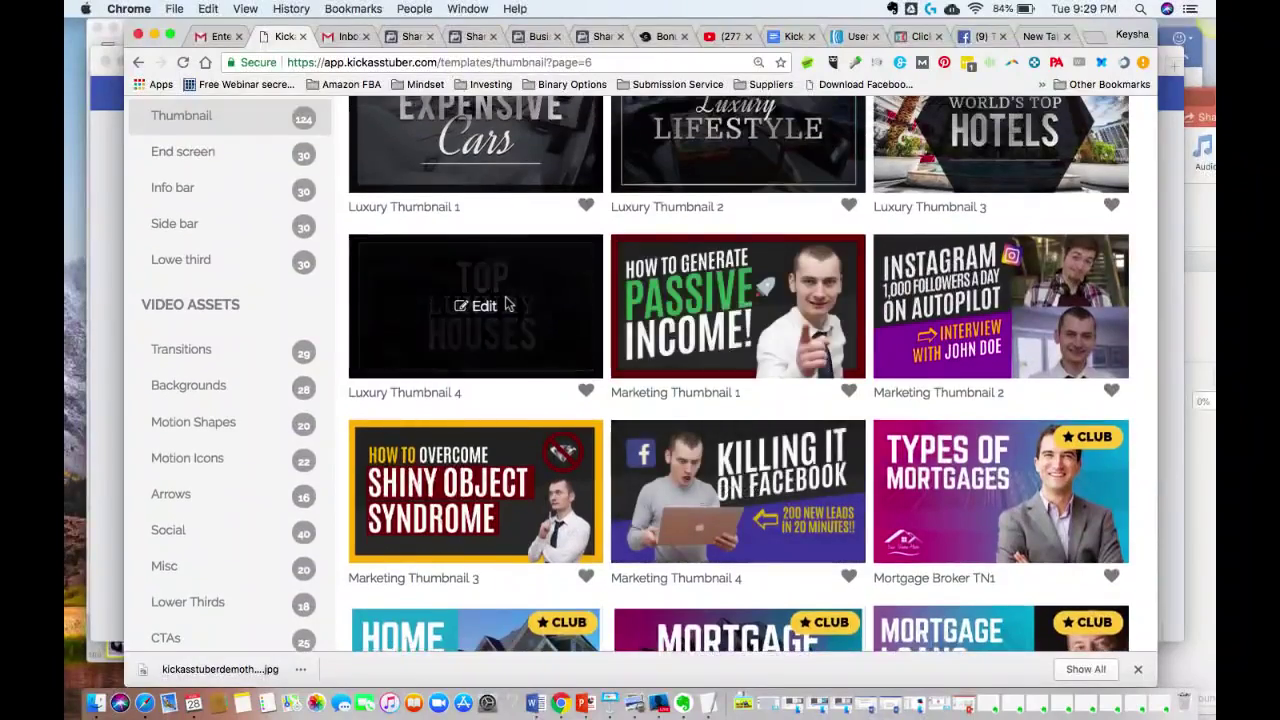
scroll(757, 386, down, 3)
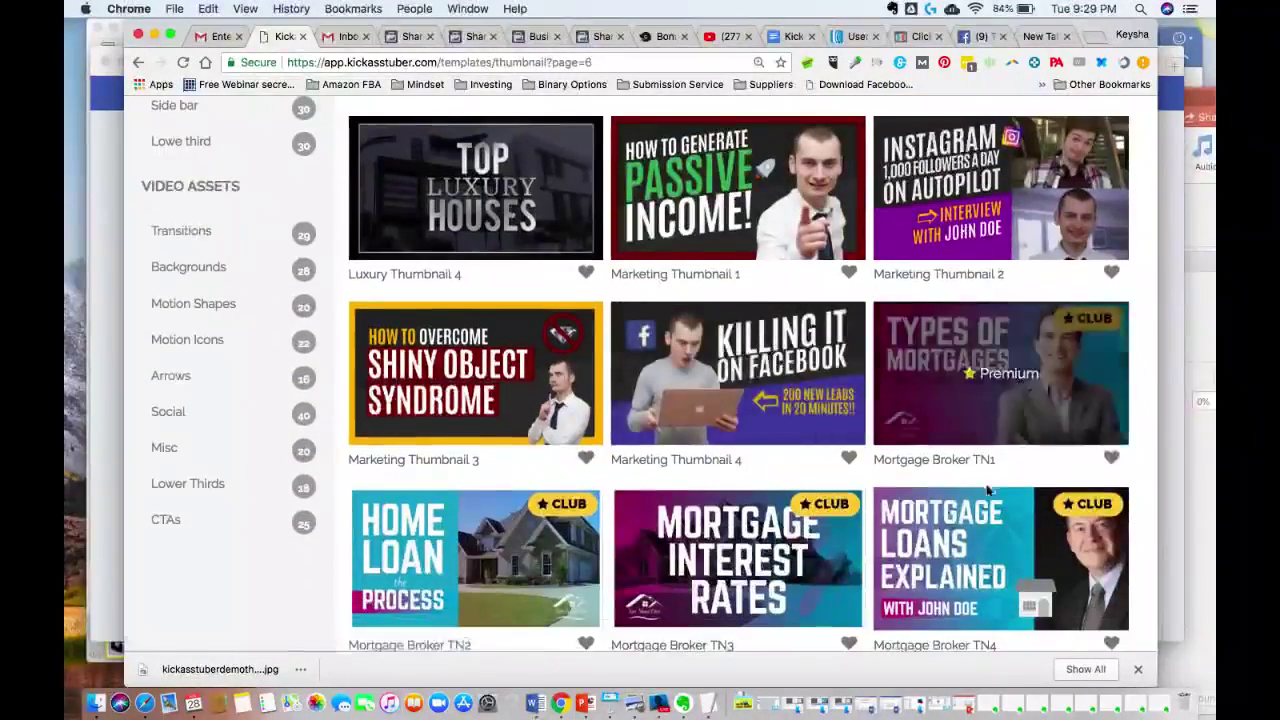
scroll(990, 545, down, 1)
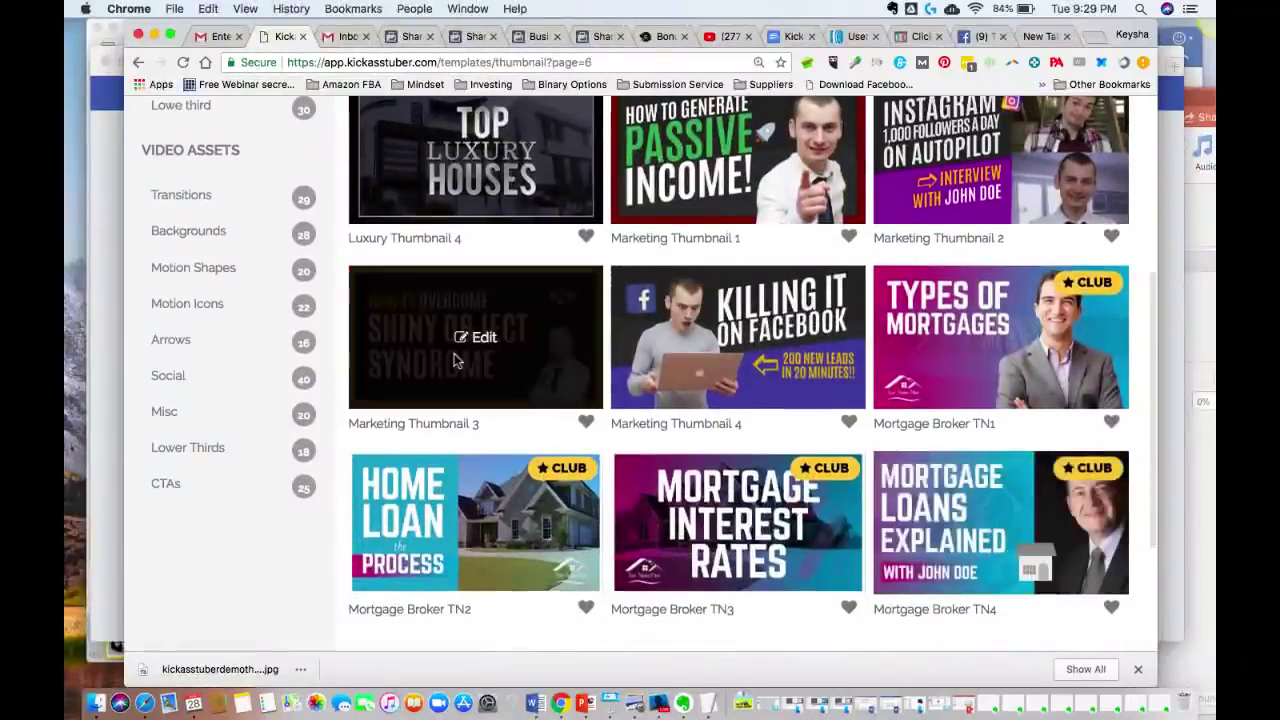
scroll(455, 360, down, 3)
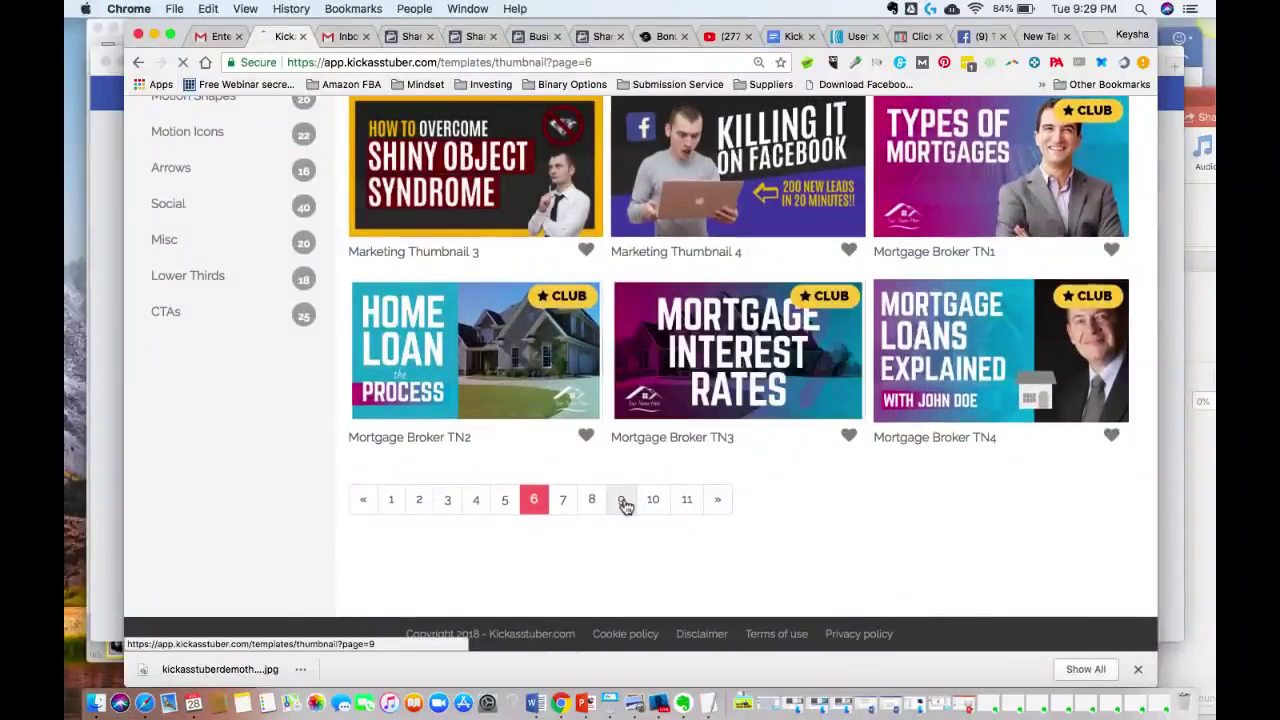
click(623, 503)
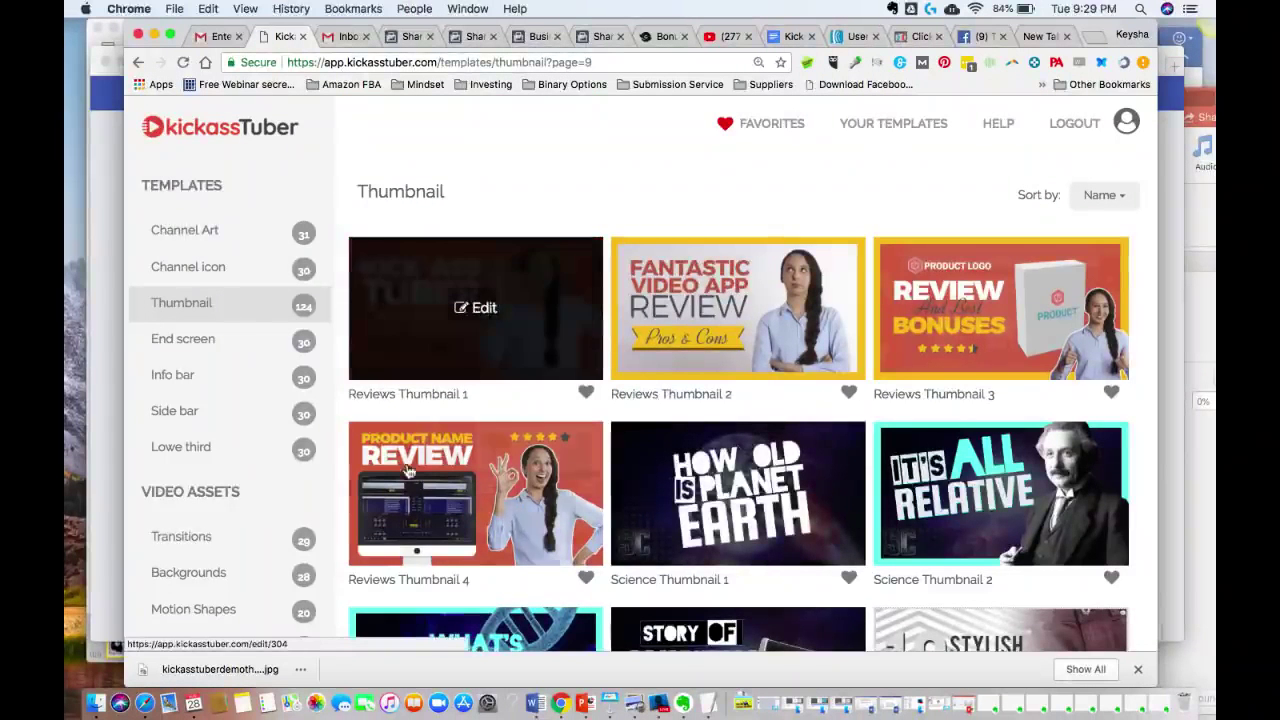
click(482, 309)
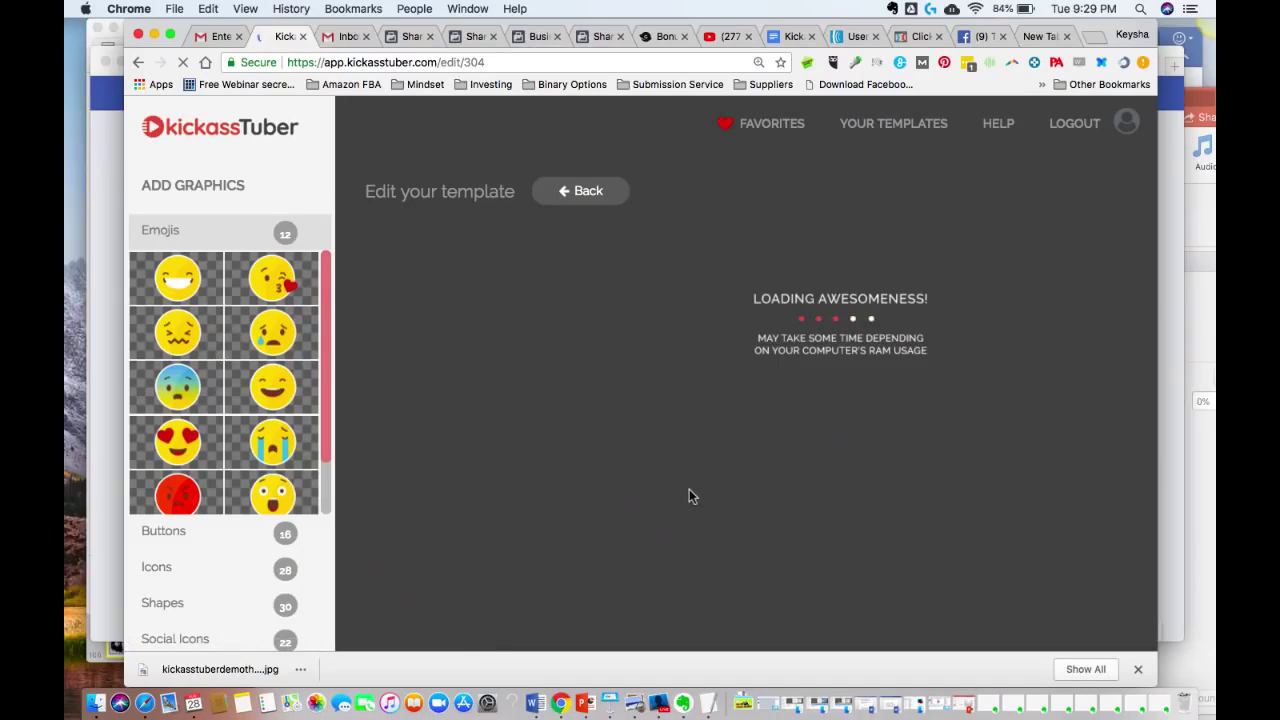
click(660, 705)
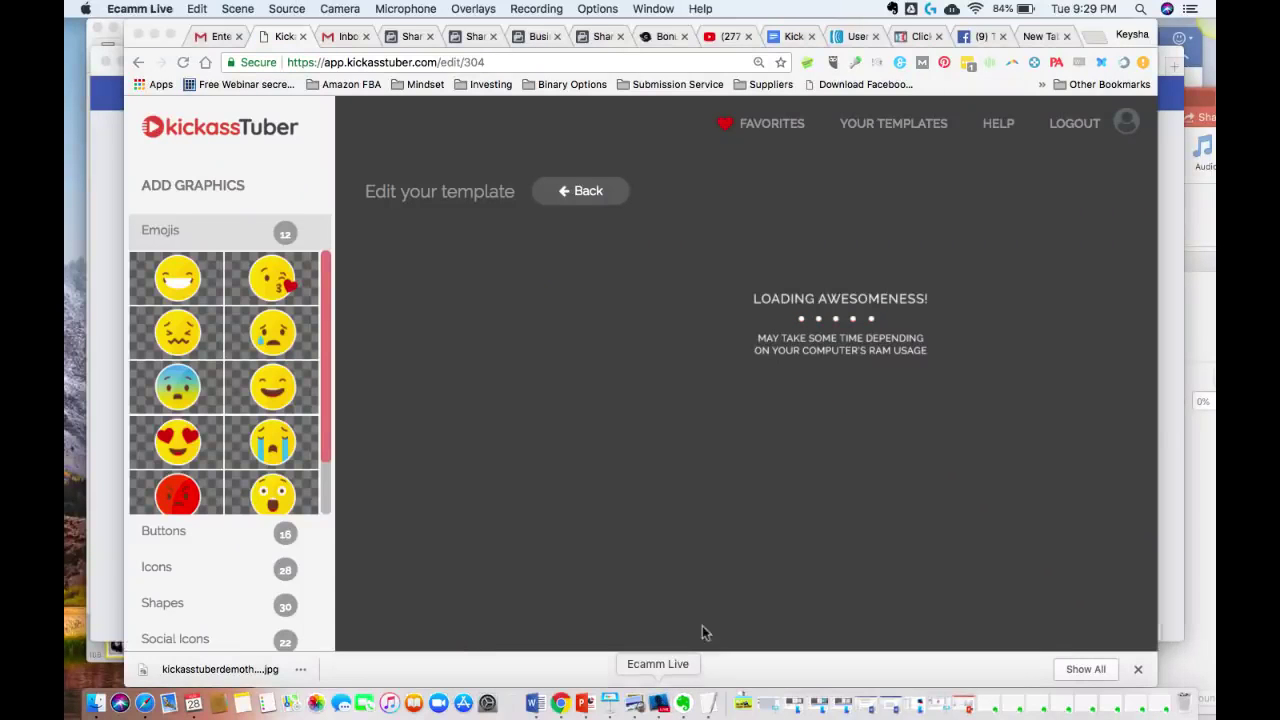